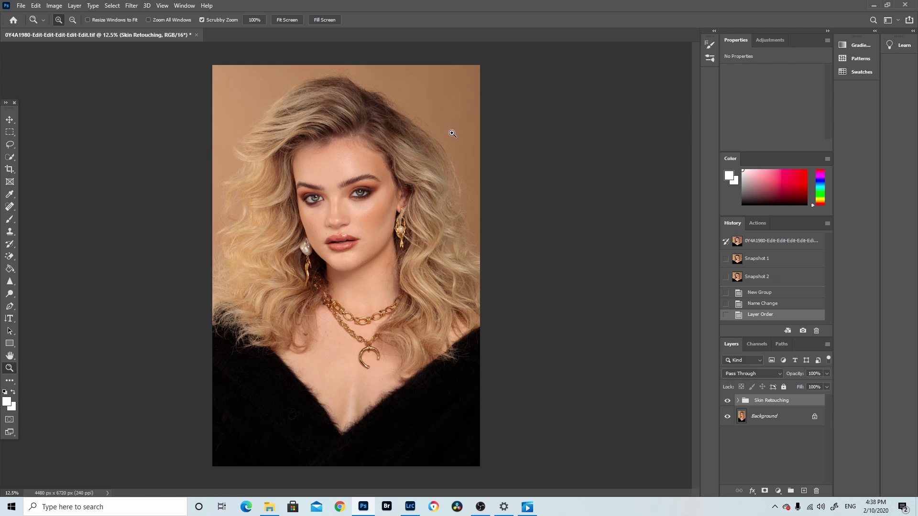
# Step: Examine the flyaway hairs around the head and along the forehead hairline up close
pyautogui.click(377, 88)
pyautogui.click(394, 148)
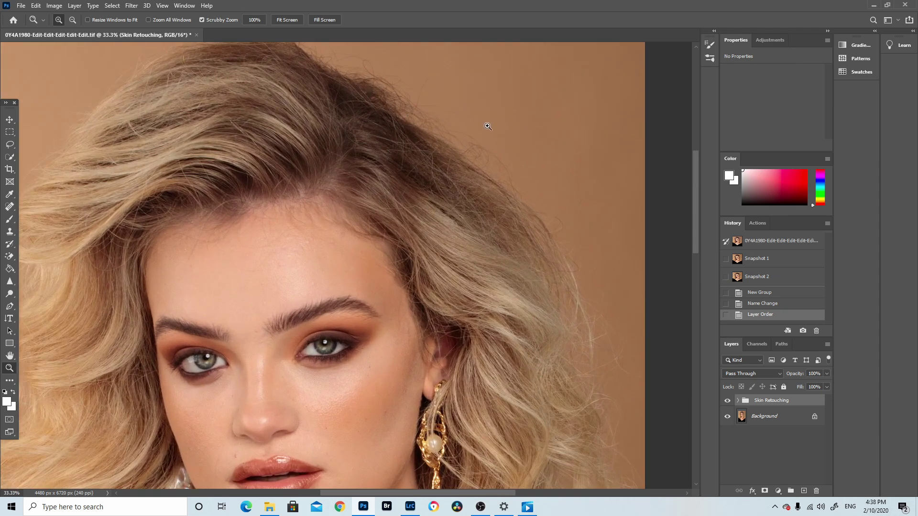
pyautogui.moveTo(694, 173); pyautogui.dragTo(696, 164)
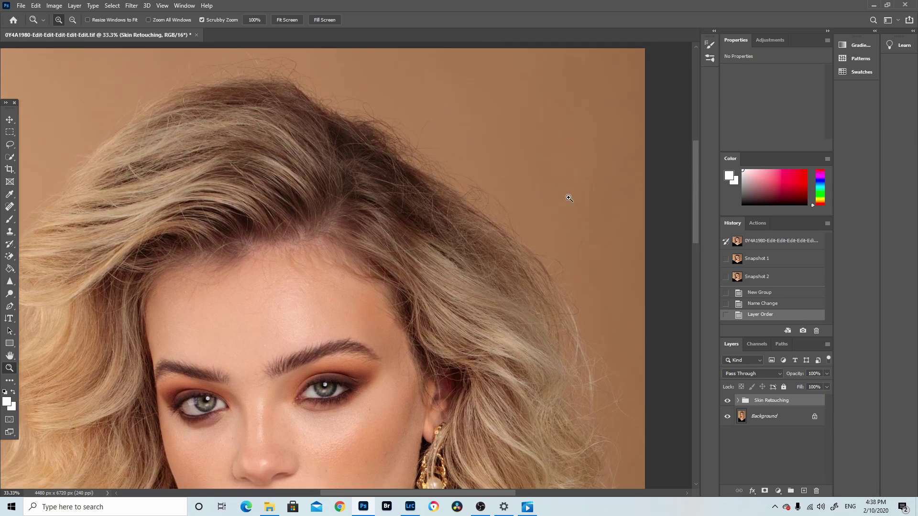
pyautogui.moveTo(702, 156); pyautogui.dragTo(705, 159)
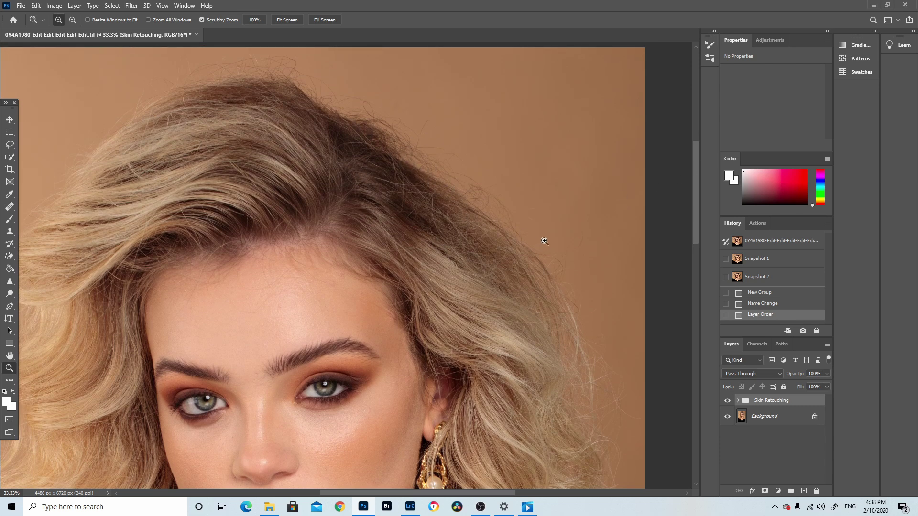
pyautogui.moveTo(696, 168); pyautogui.dragTo(698, 177)
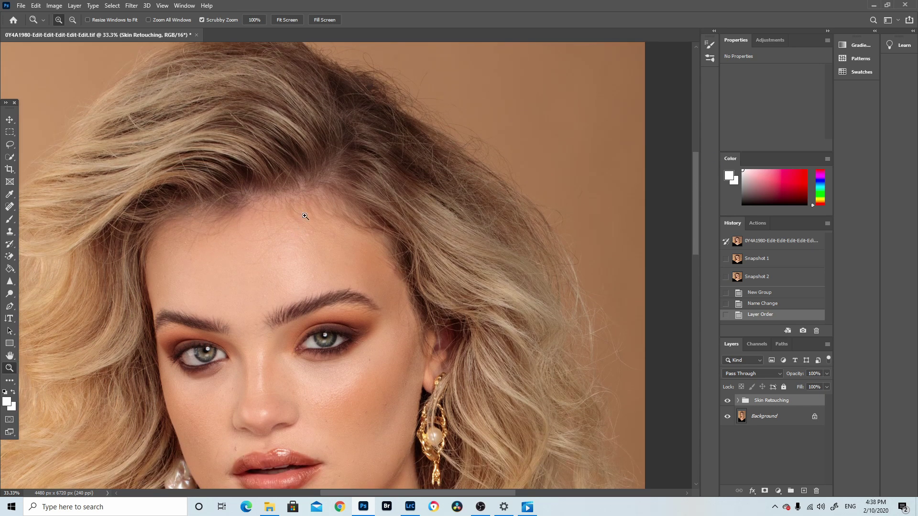
pyautogui.moveTo(693, 245)
pyautogui.mouseDown()
pyautogui.moveTo(695, 254)
pyautogui.moveTo(698, 228)
pyautogui.mouseUp()
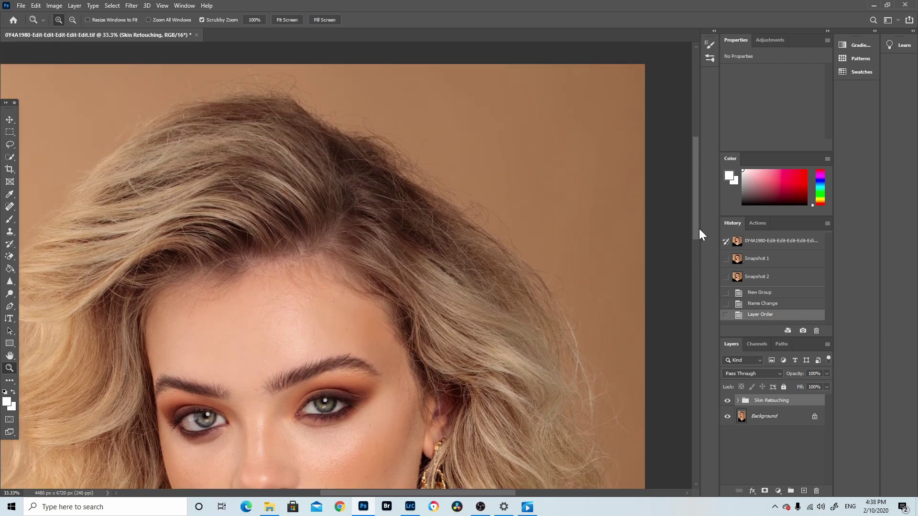
pyautogui.scroll(2, 698, 228)
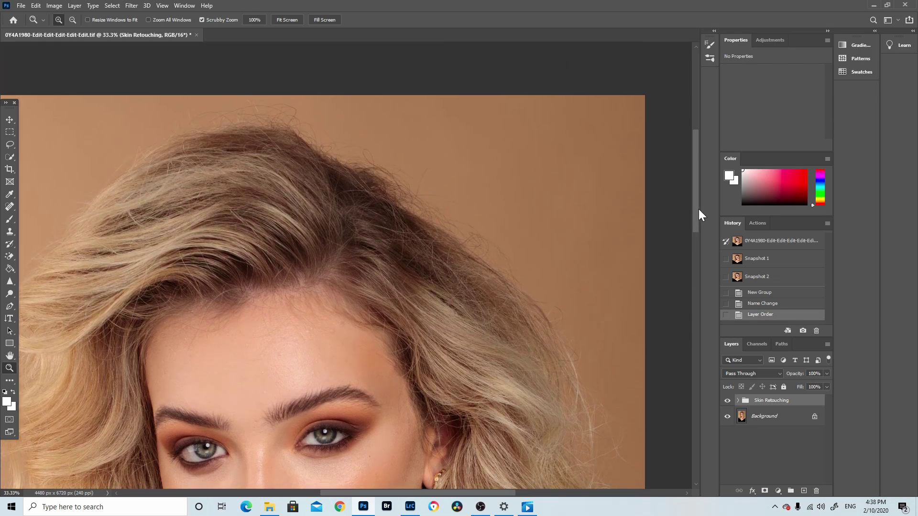
pyautogui.moveTo(698, 208); pyautogui.dragTo(699, 224)
pyautogui.scroll(-1, 699, 225)
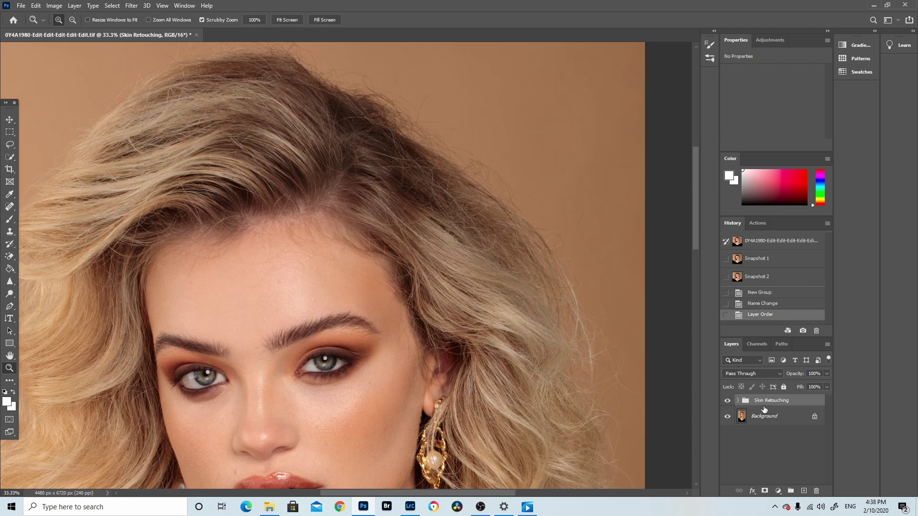
# Step: Create a new layer above the Skin Retouching group and name it Stray Hairs
pyautogui.click(804, 491)
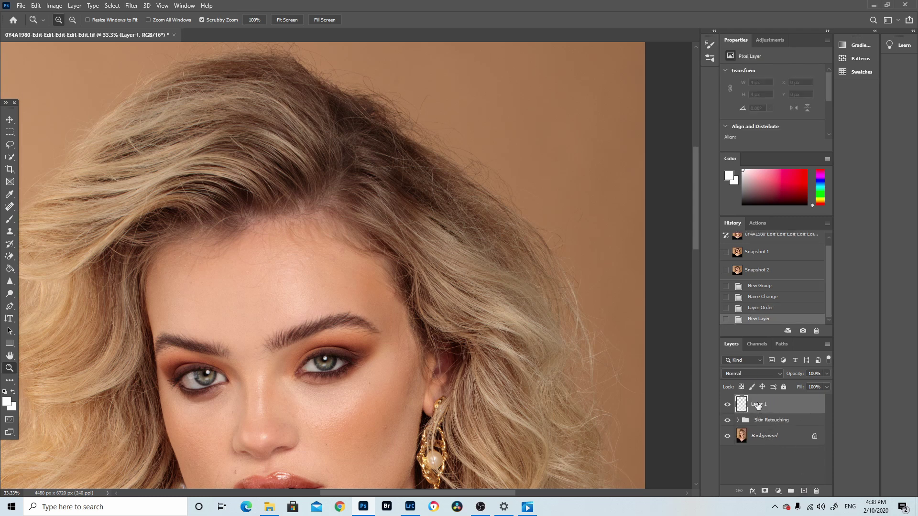
pyautogui.write('Stray Hairs')
pyautogui.press('Return')
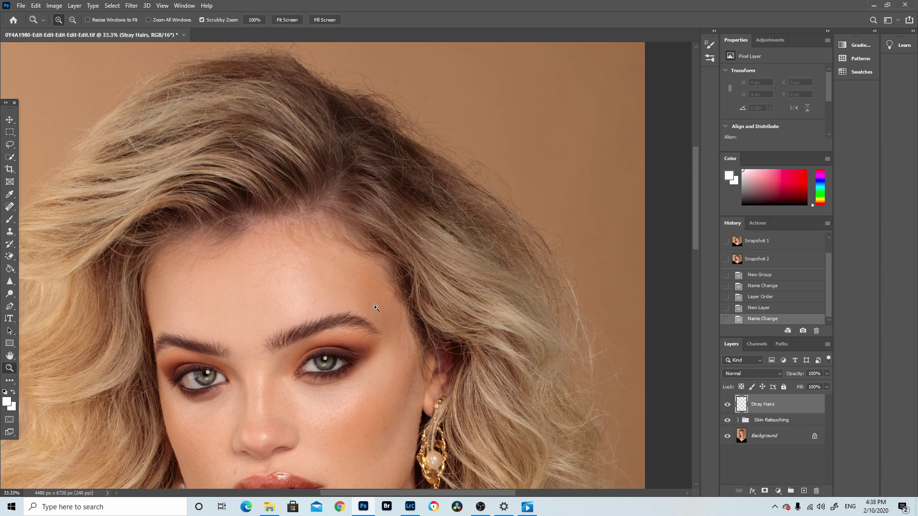
# Step: Remove flyaway hair from the background beside the head using the Spot Healing Brush at 40 px with Content-Aware sampling
pyautogui.click(10, 206)
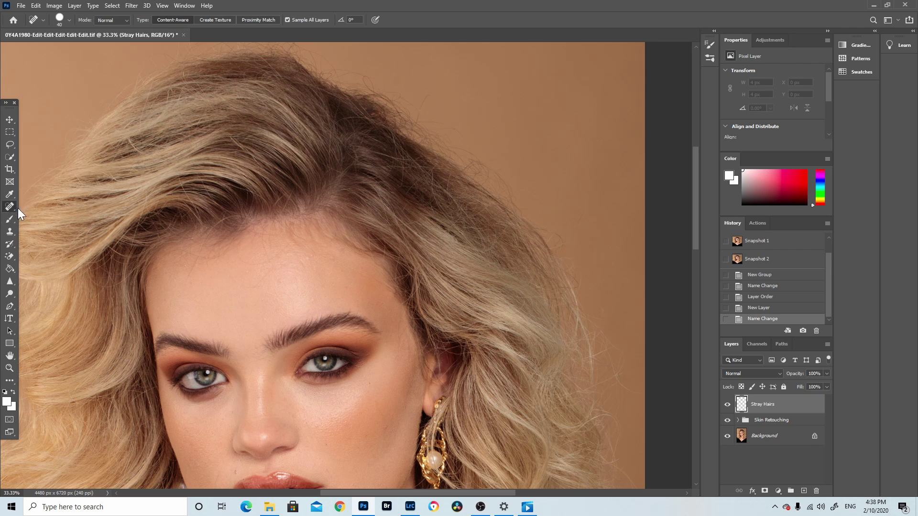
pyautogui.rightClick(14, 207)
pyautogui.click(39, 205)
pyautogui.click(69, 21)
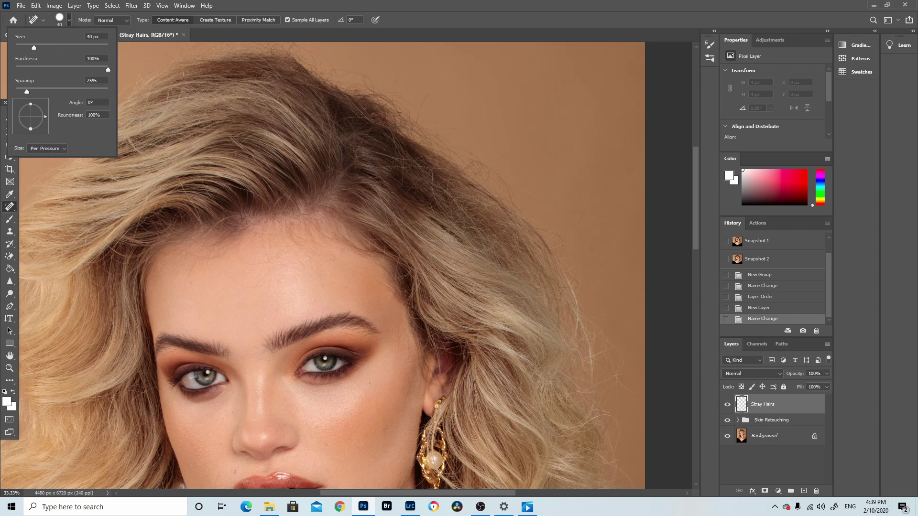
pyautogui.click(71, 20)
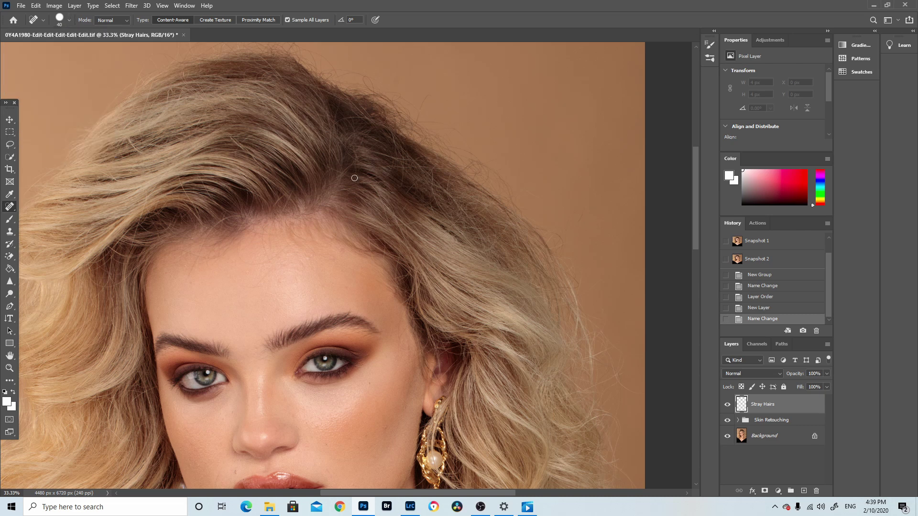
pyautogui.moveTo(436, 109); pyautogui.dragTo(509, 92)
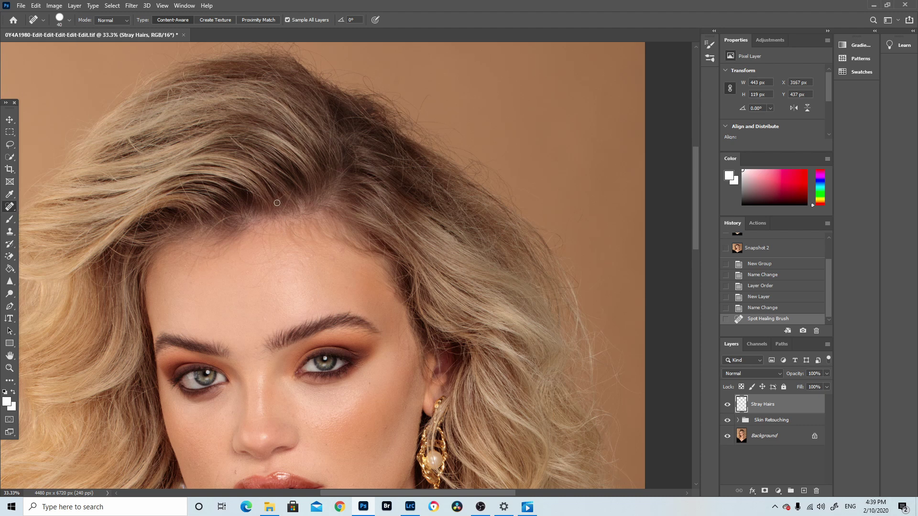
# Step: Heal the stray hairs crossing the upper forehead along the hairline with the Spot Healing Brush
pyautogui.moveTo(271, 210)
pyautogui.mouseDown()
pyautogui.moveTo(289, 190)
pyautogui.moveTo(275, 205)
pyautogui.moveTo(293, 211)
pyautogui.moveTo(285, 206)
pyautogui.moveTo(293, 190)
pyautogui.mouseUp()
pyautogui.moveTo(237, 232); pyautogui.dragTo(255, 193)
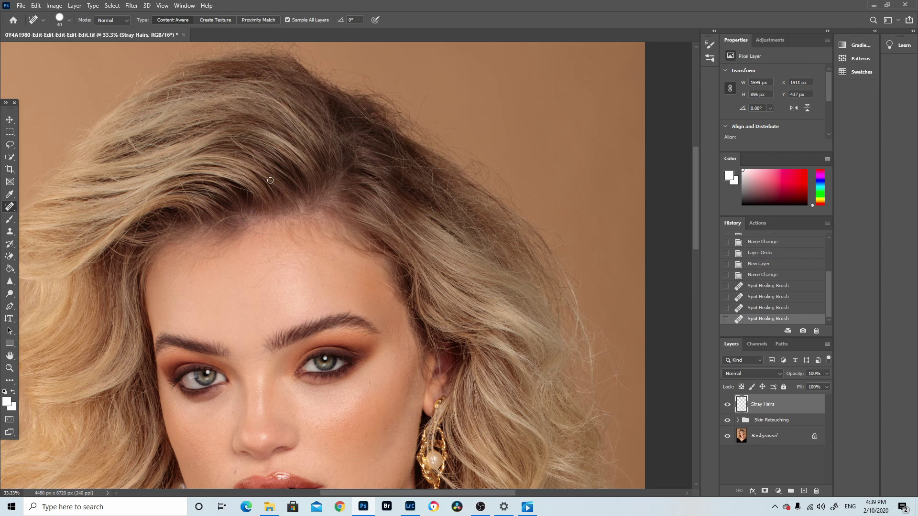
pyautogui.click(250, 206)
pyautogui.moveTo(191, 270)
pyautogui.mouseDown()
pyautogui.moveTo(209, 232)
pyautogui.moveTo(236, 214)
pyautogui.moveTo(222, 223)
pyautogui.moveTo(225, 212)
pyautogui.mouseUp()
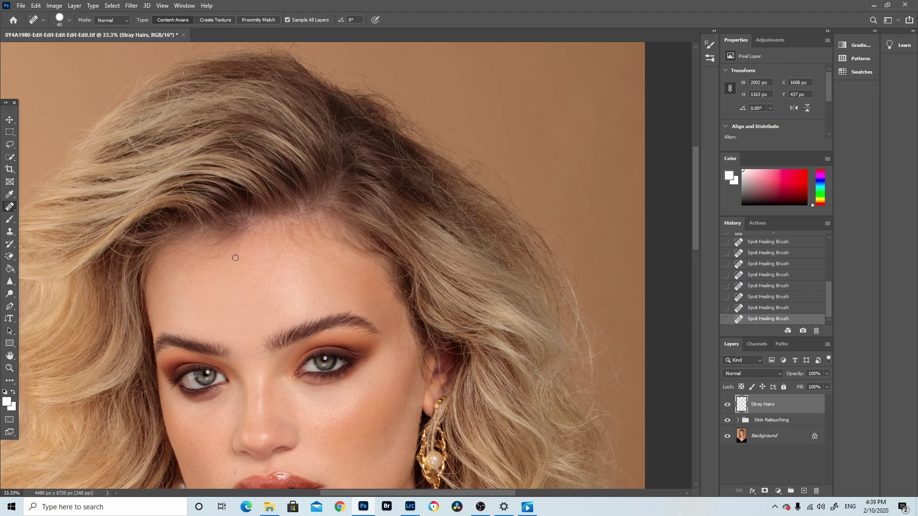
pyautogui.moveTo(239, 242)
pyautogui.mouseDown()
pyautogui.moveTo(243, 262)
pyautogui.moveTo(264, 262)
pyautogui.moveTo(270, 225)
pyautogui.mouseUp()
pyautogui.moveTo(270, 259); pyautogui.dragTo(293, 240)
pyautogui.moveTo(254, 289)
pyautogui.mouseDown()
pyautogui.moveTo(272, 268)
pyautogui.moveTo(265, 286)
pyautogui.mouseUp()
pyautogui.moveTo(271, 249)
pyautogui.mouseDown()
pyautogui.moveTo(271, 228)
pyautogui.moveTo(278, 233)
pyautogui.moveTo(273, 248)
pyautogui.moveTo(260, 224)
pyautogui.mouseUp()
pyautogui.moveTo(170, 250); pyautogui.dragTo(223, 258)
pyautogui.moveTo(218, 247)
pyautogui.mouseDown()
pyautogui.moveTo(211, 259)
pyautogui.moveTo(216, 246)
pyautogui.moveTo(220, 255)
pyautogui.moveTo(215, 247)
pyautogui.mouseUp()
pyautogui.moveTo(289, 225); pyautogui.dragTo(317, 243)
pyautogui.moveTo(322, 226); pyautogui.dragTo(317, 234)
pyautogui.moveTo(307, 232)
pyautogui.mouseDown()
pyautogui.moveTo(330, 250)
pyautogui.moveTo(330, 239)
pyautogui.mouseUp()
# Step: In the Skin Retouching group, rename the Curves 4 layer to Dodge and the Curves 5 layer to Burn
pyautogui.click(738, 421)
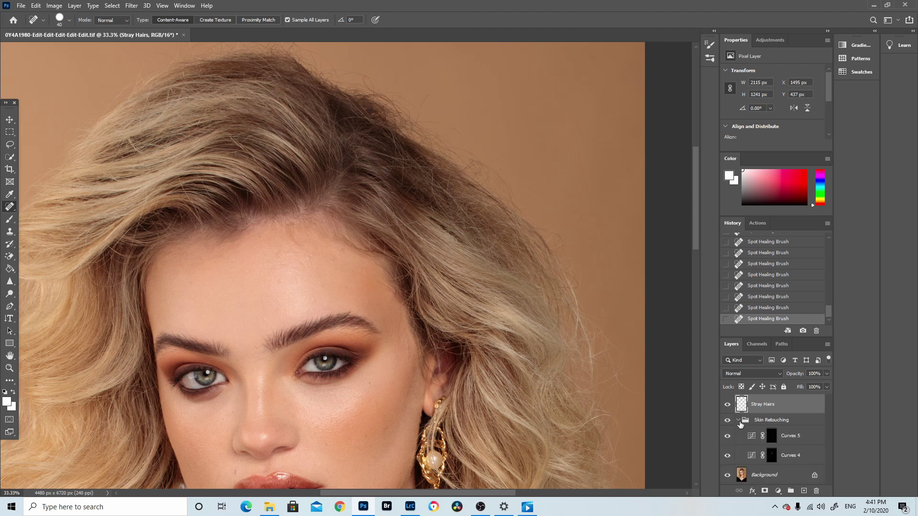
pyautogui.click(790, 460)
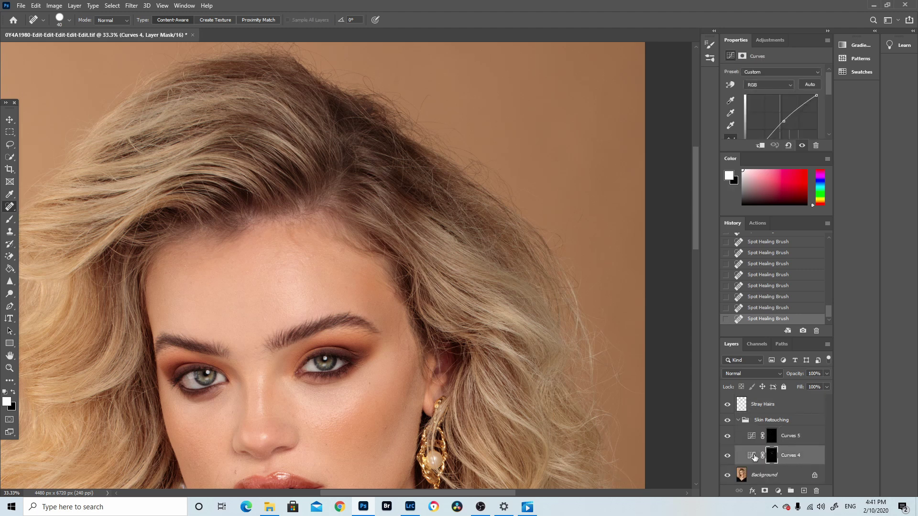
pyautogui.doubleClick(790, 455)
pyautogui.write('Dodge')
pyautogui.press('Return')
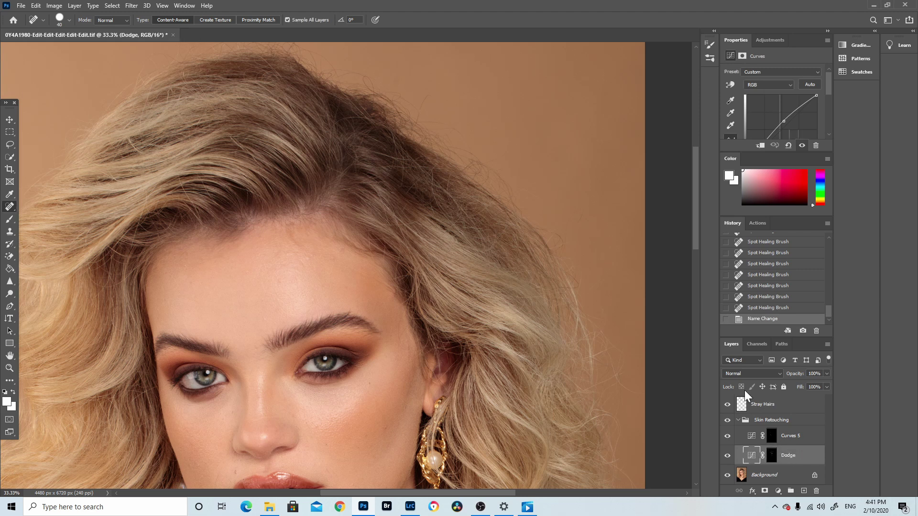
pyautogui.doubleClick(789, 435)
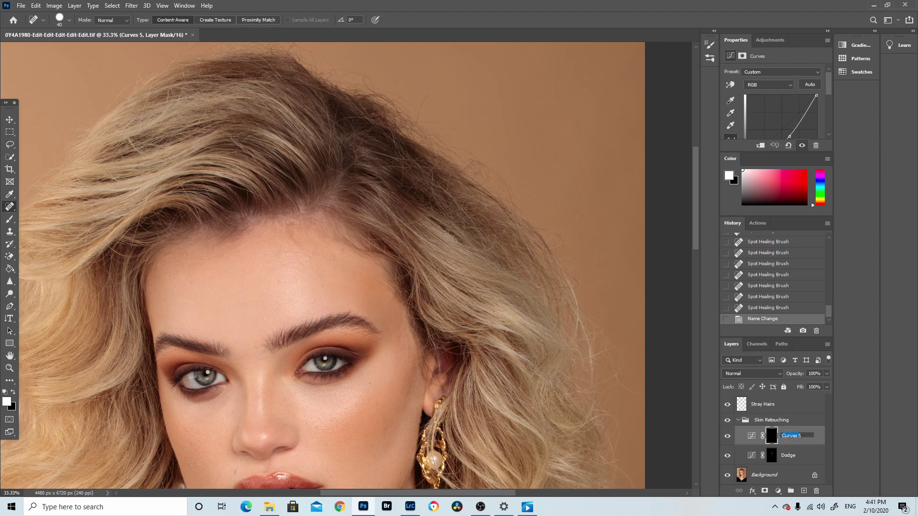
pyautogui.write('Burn')
pyautogui.press('Return')
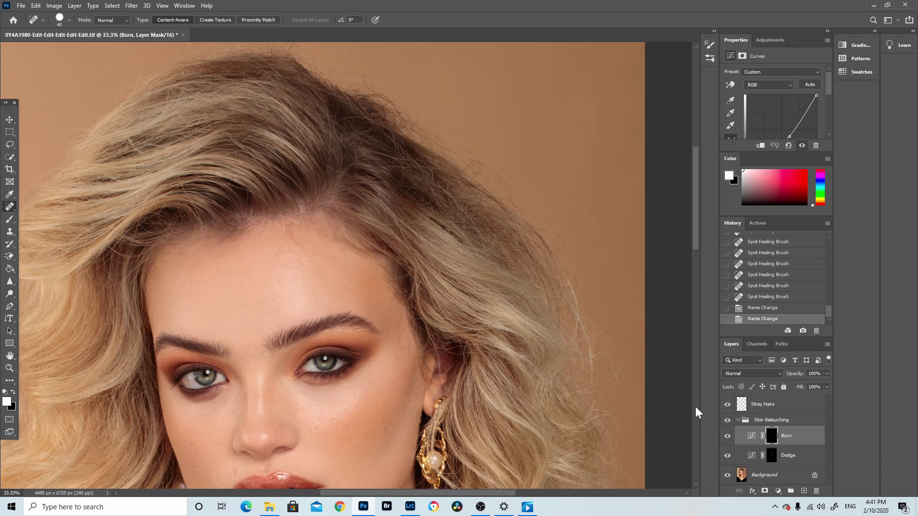
# Step: Target the Dodge layer's mask and set up the Brush tool with 0% hardness, 1% flow and Transfer enabled
pyautogui.click(785, 457)
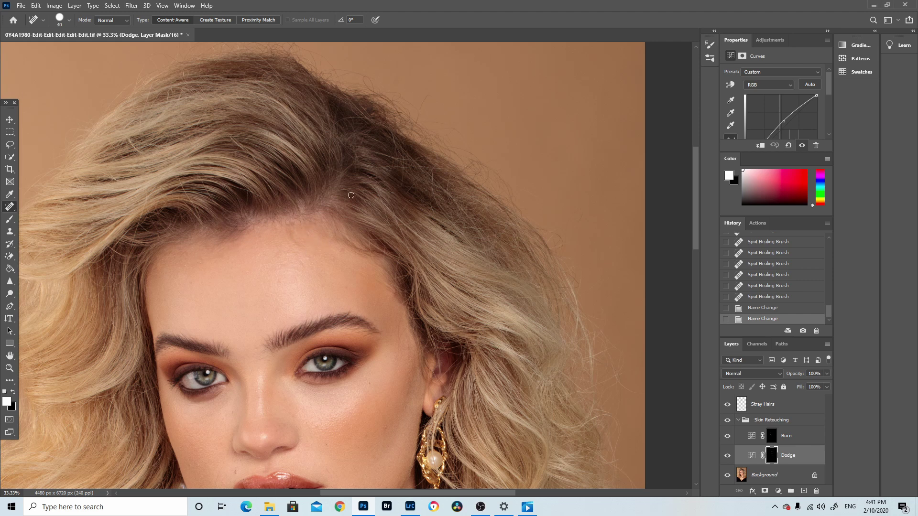
pyautogui.click(10, 220)
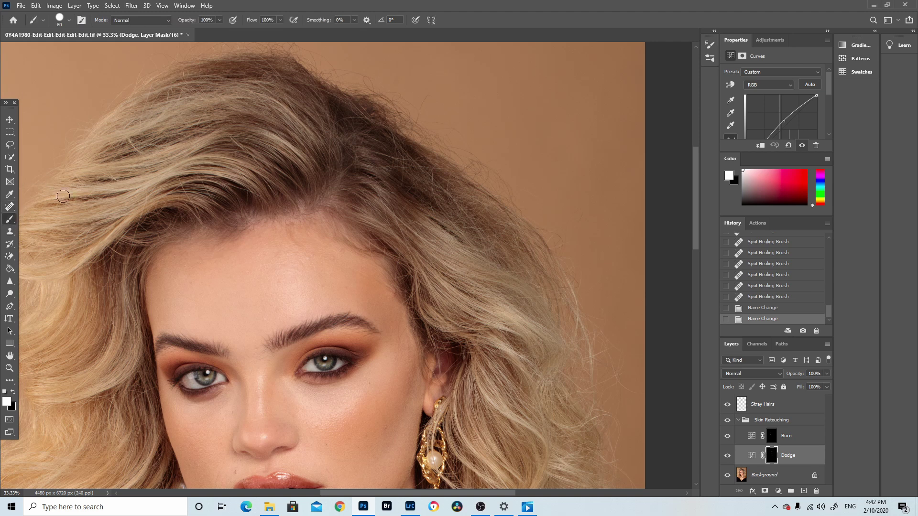
pyautogui.click(69, 20)
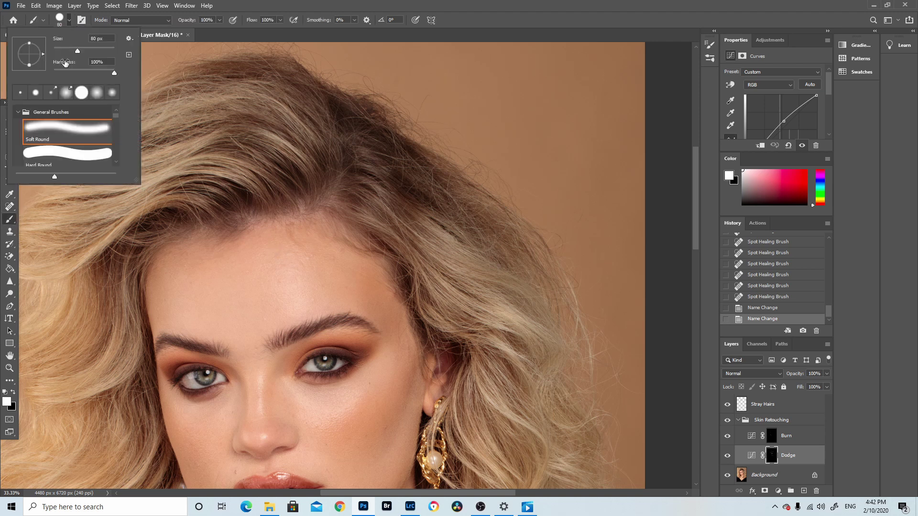
pyautogui.moveTo(91, 72); pyautogui.dragTo(53, 73)
pyautogui.click(280, 20)
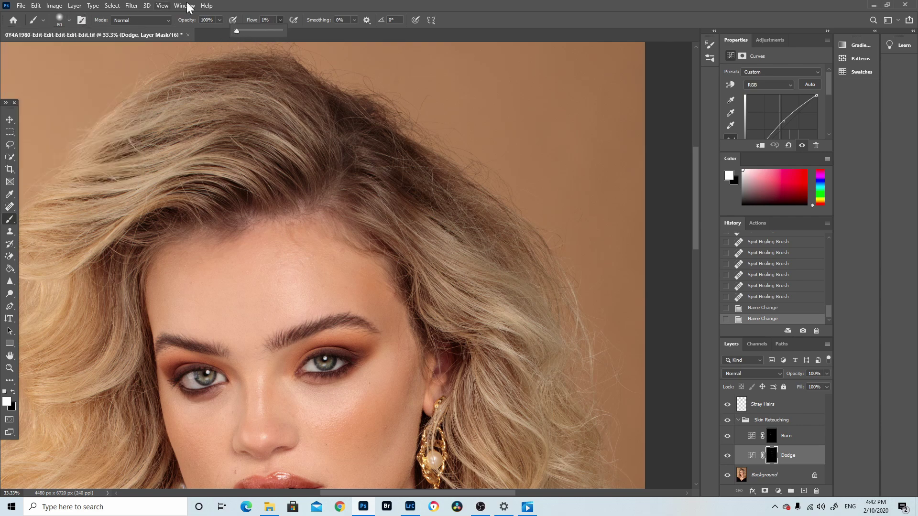
pyautogui.click(709, 44)
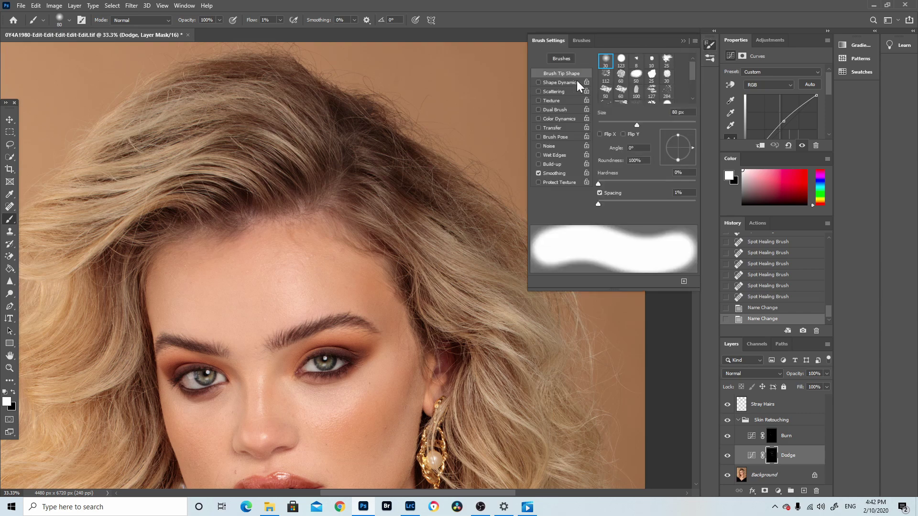
pyautogui.click(548, 126)
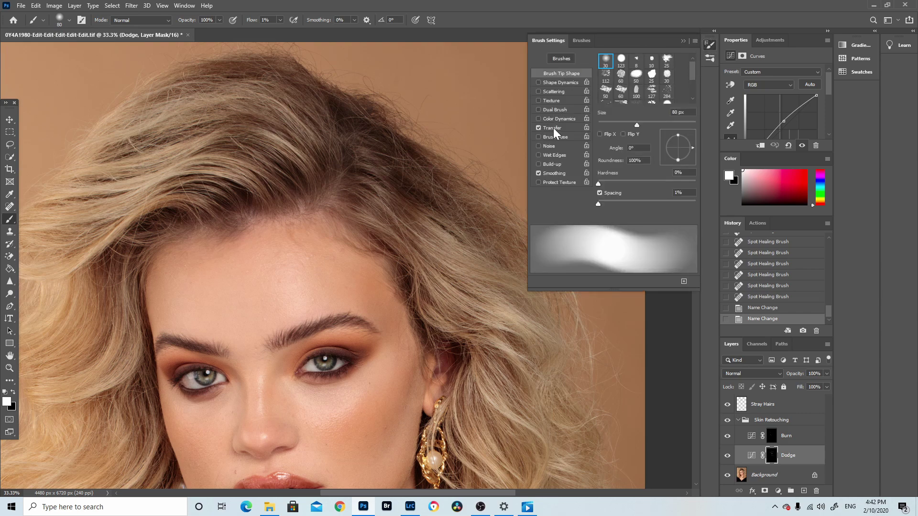
pyautogui.click(710, 46)
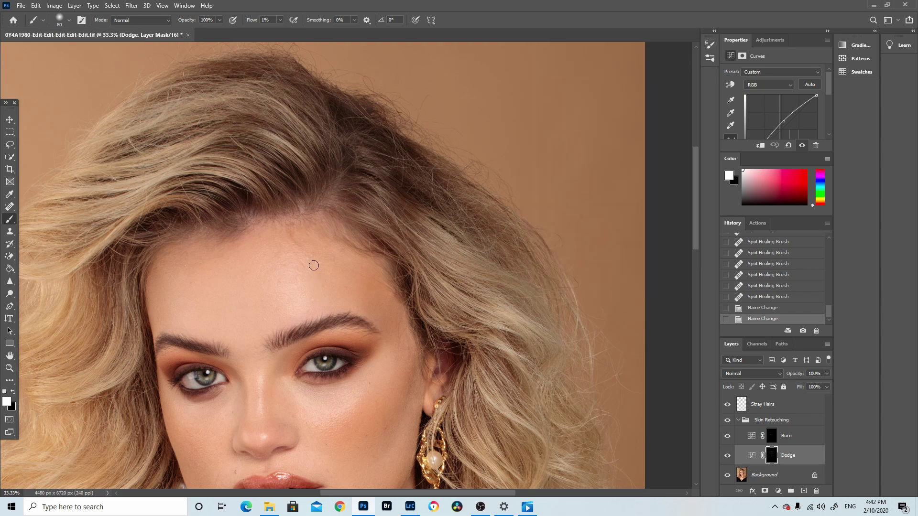
# Step: Paint white on the Dodge mask with a small brush to lighten dark spots along the central forehead hairline
pyautogui.press('[')
pyautogui.press('[')
pyautogui.press('[')
pyautogui.press('[')
pyautogui.moveTo(295, 242); pyautogui.dragTo(305, 172)
pyautogui.press('[')
pyautogui.moveTo(291, 224)
pyautogui.mouseDown()
pyautogui.moveTo(293, 242)
pyautogui.moveTo(310, 234)
pyautogui.mouseUp()
pyautogui.press(']')
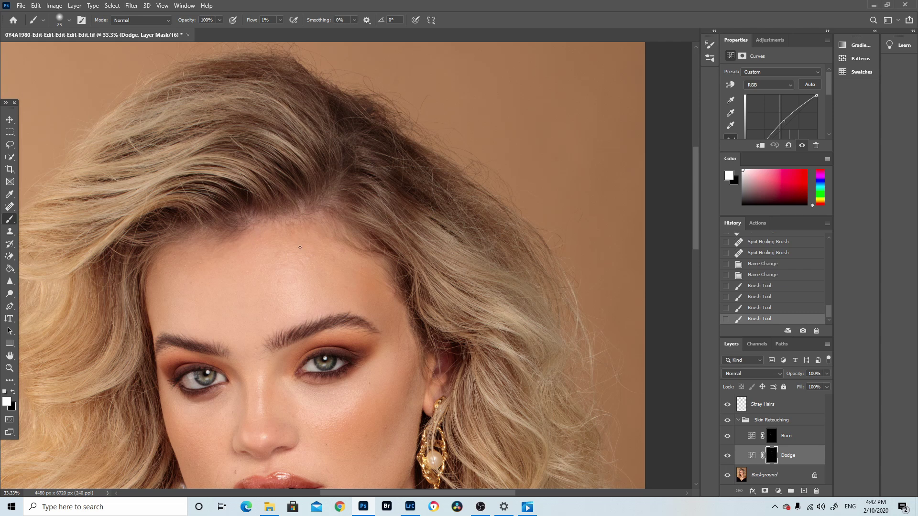
pyautogui.moveTo(294, 226)
pyautogui.mouseDown()
pyautogui.moveTo(299, 235)
pyautogui.moveTo(303, 195)
pyautogui.mouseUp()
pyautogui.click(293, 233)
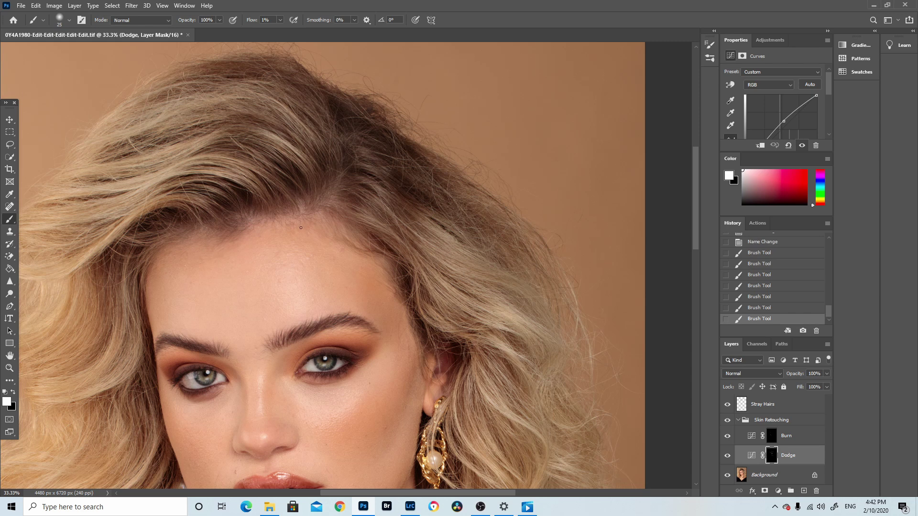
pyautogui.moveTo(307, 231); pyautogui.dragTo(291, 225)
pyautogui.press(']')
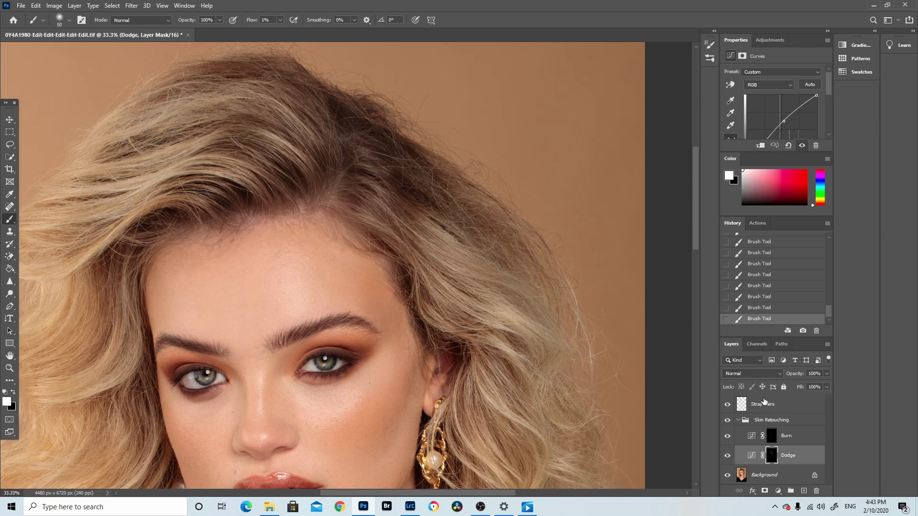
# Step: Move the Stray Hairs layer into the Skin Retouching group, directly below the Dodge layer
pyautogui.moveTo(766, 404)
pyautogui.mouseDown()
pyautogui.moveTo(782, 405)
pyautogui.moveTo(790, 464)
pyautogui.mouseUp()
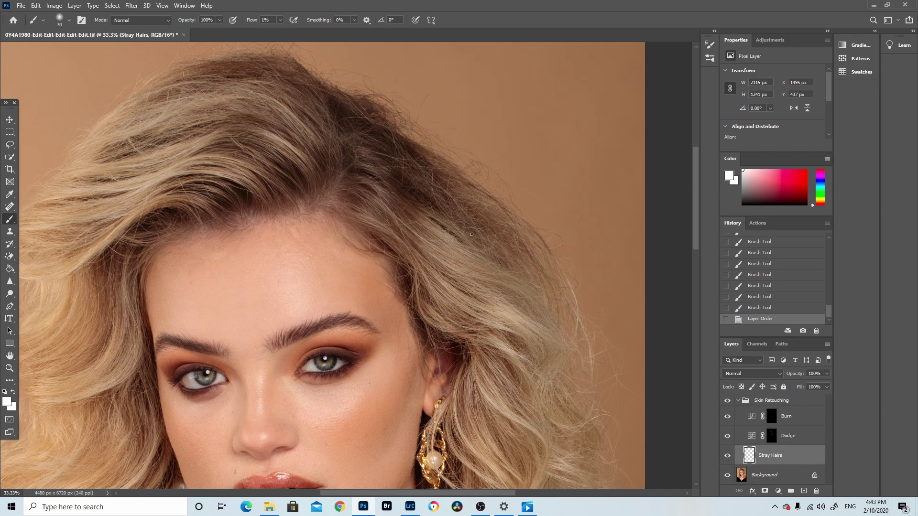
# Step: Paint white on the Burn mask to darken light patches along the forehead hairline, and reselect the Dodge layer
pyautogui.click(788, 417)
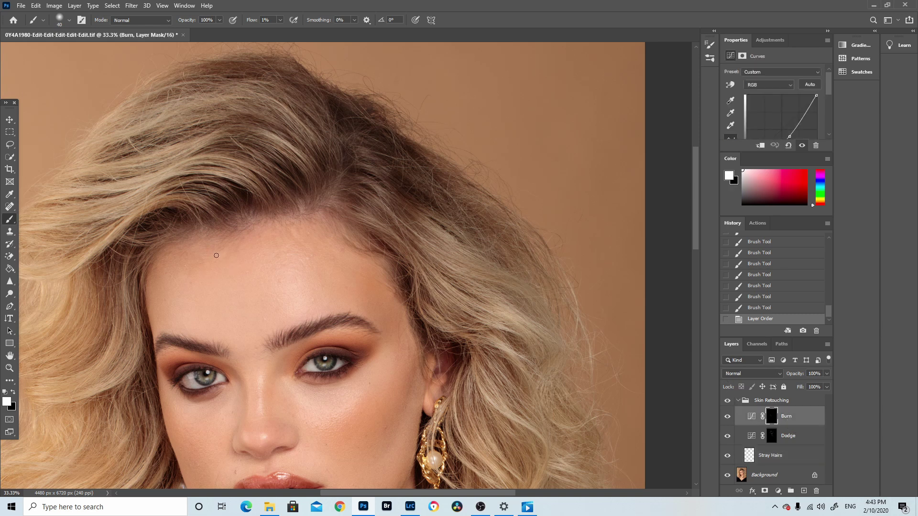
pyautogui.moveTo(211, 260)
pyautogui.mouseDown()
pyautogui.moveTo(224, 238)
pyautogui.moveTo(206, 245)
pyautogui.moveTo(204, 256)
pyautogui.moveTo(239, 225)
pyautogui.mouseUp()
pyautogui.moveTo(249, 215); pyautogui.dragTo(269, 201)
pyautogui.moveTo(299, 238); pyautogui.dragTo(301, 226)
pyautogui.hotkey('alt', '[')
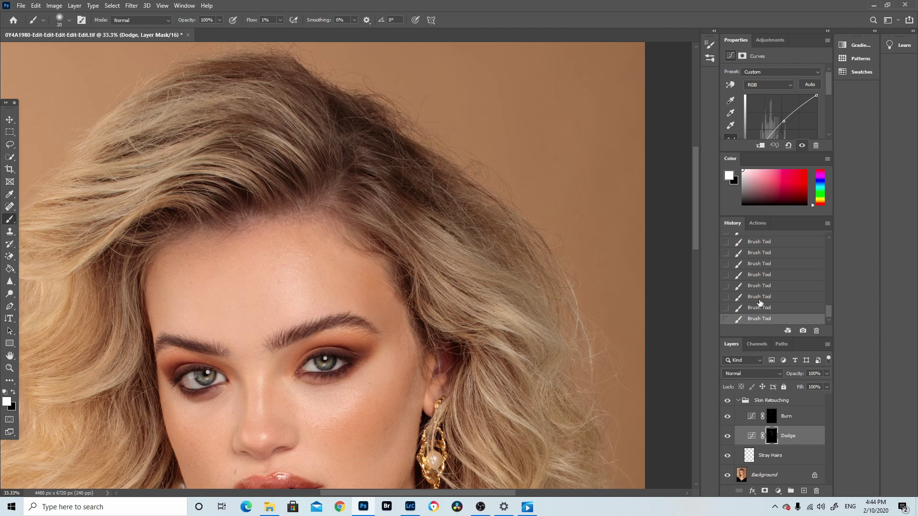
# Step: Show Snapshot 2 from the history to compare the portrait with its state before the hairline retouching
pyautogui.moveTo(830, 316); pyautogui.dragTo(837, 248)
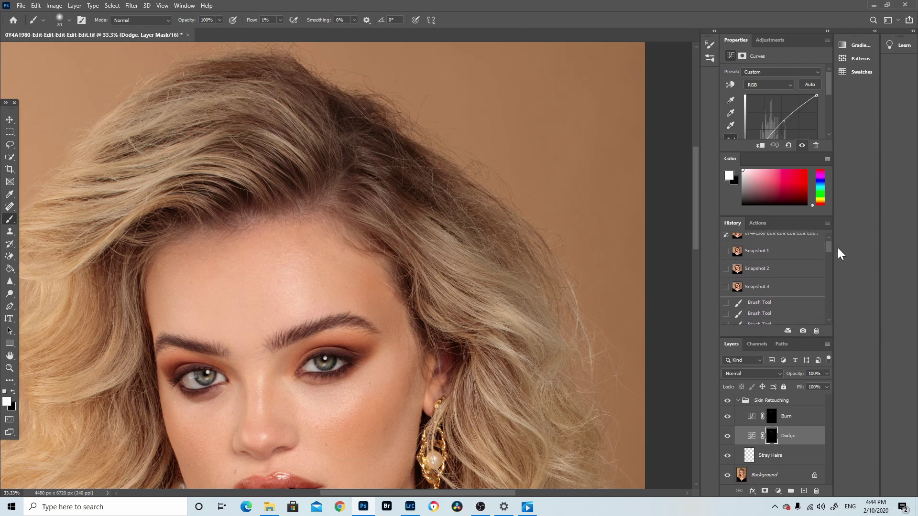
pyautogui.click(762, 267)
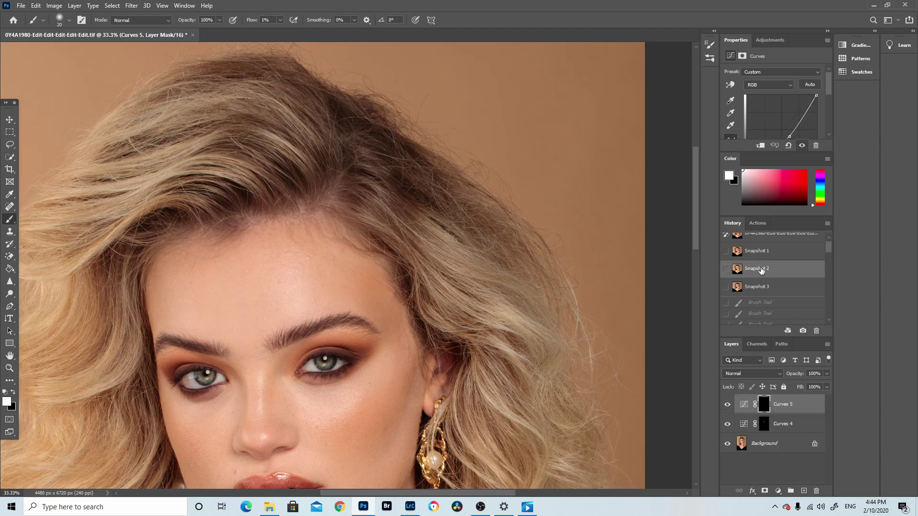
# Step: Compare Snapshot 2 with Snapshot 3 repeatedly, ending on the retouched state in Snapshot 3
pyautogui.click(762, 286)
pyautogui.click(763, 268)
pyautogui.click(769, 285)
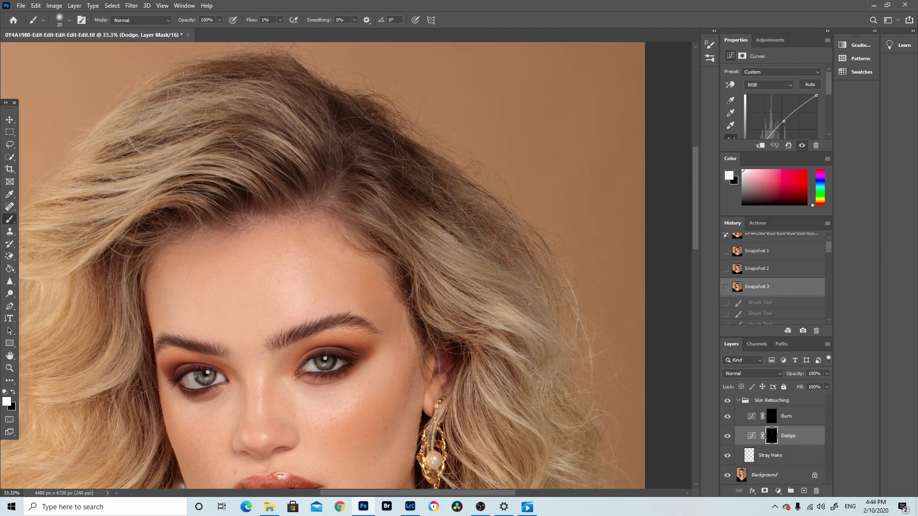
pyautogui.click(771, 268)
pyautogui.click(769, 287)
# Step: Remove crossing stray hairs from the swept hair above the forehead with the Spot Healing Brush on the Stray Hairs layer
pyautogui.moveTo(699, 241); pyautogui.dragTo(699, 225)
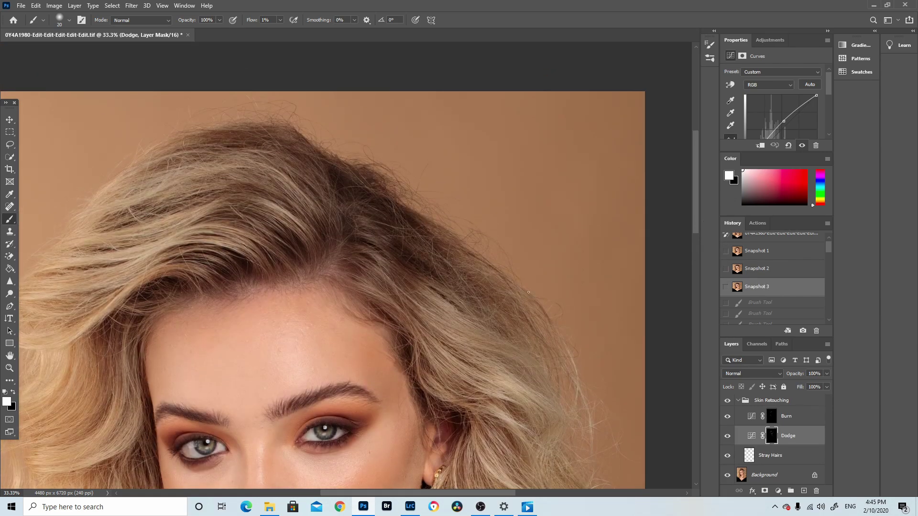
pyautogui.click(774, 457)
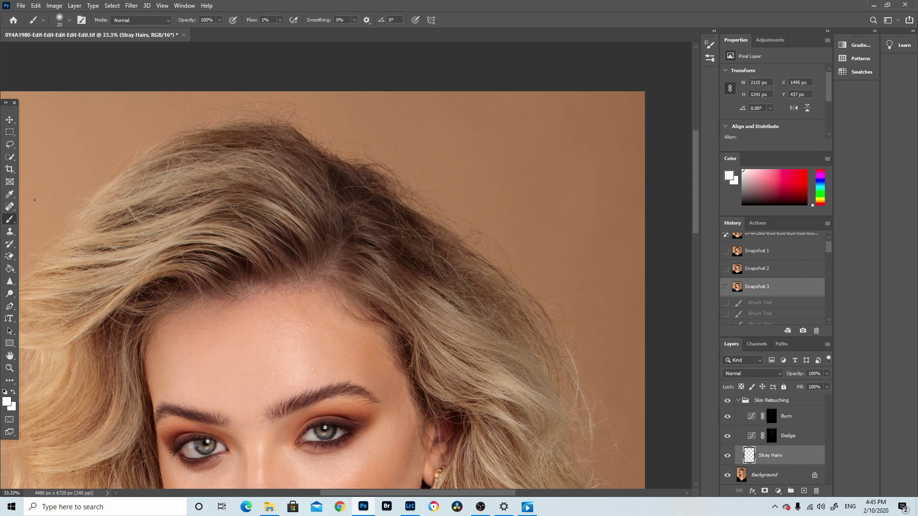
pyautogui.click(10, 207)
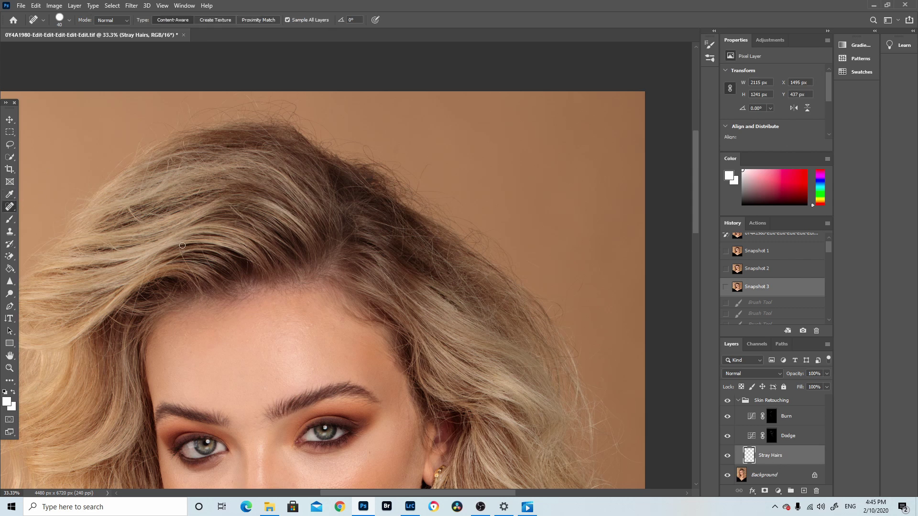
pyautogui.moveTo(178, 241)
pyautogui.mouseDown()
pyautogui.moveTo(198, 286)
pyautogui.moveTo(196, 241)
pyautogui.moveTo(211, 266)
pyautogui.mouseUp()
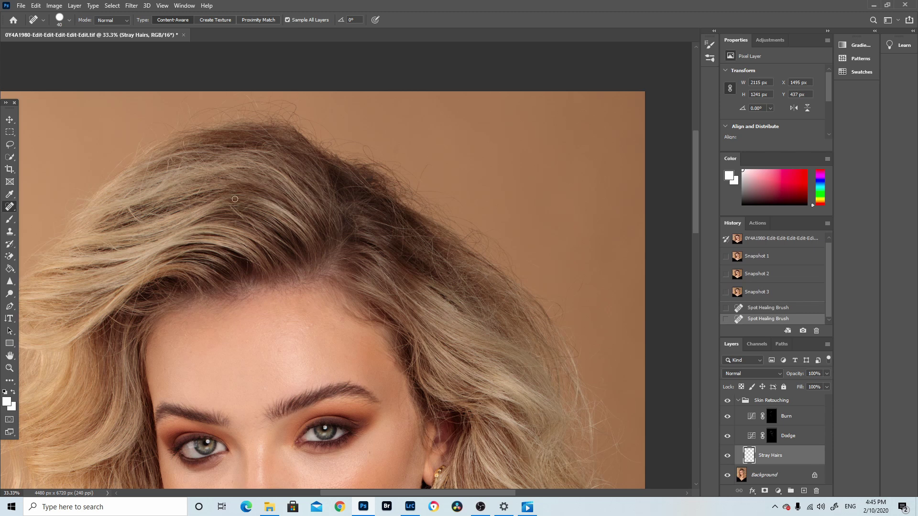
pyautogui.moveTo(244, 219)
pyautogui.mouseDown()
pyautogui.moveTo(230, 204)
pyautogui.moveTo(257, 231)
pyautogui.moveTo(257, 204)
pyautogui.moveTo(246, 208)
pyautogui.mouseUp()
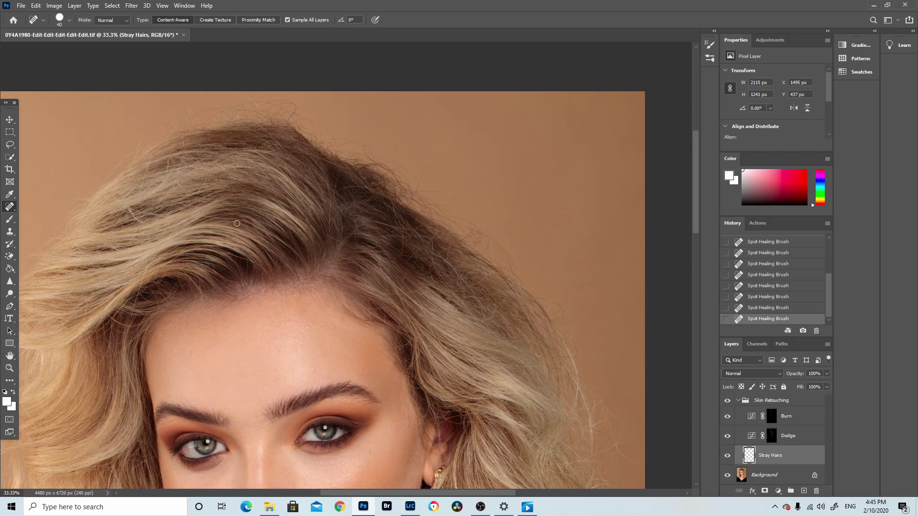
pyautogui.click(236, 222)
# Step: Heal stray hairs across the upper and outer parts of the hair on the image's left side
pyautogui.moveTo(126, 206)
pyautogui.mouseDown()
pyautogui.moveTo(143, 223)
pyautogui.moveTo(135, 213)
pyautogui.moveTo(168, 216)
pyautogui.mouseUp()
pyautogui.moveTo(146, 172); pyautogui.dragTo(154, 145)
pyautogui.moveTo(169, 158); pyautogui.dragTo(169, 158)
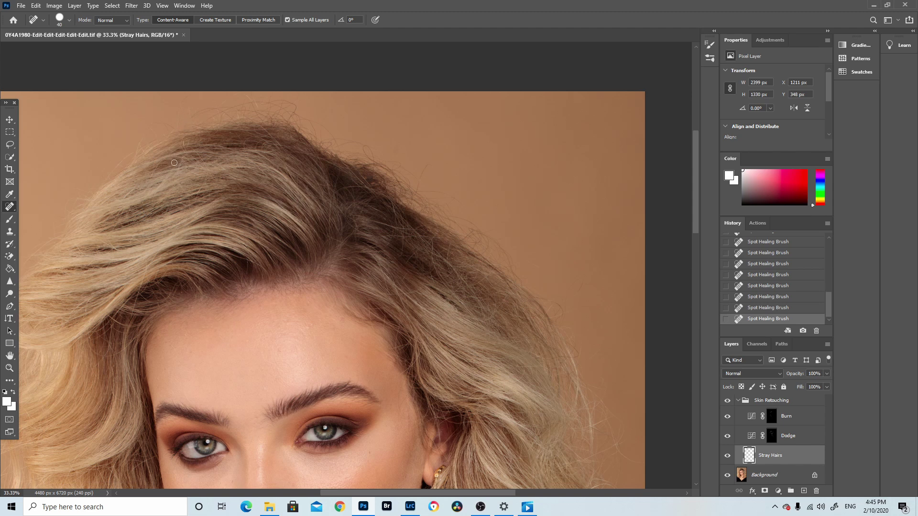
pyautogui.moveTo(184, 148); pyautogui.dragTo(185, 149)
pyautogui.moveTo(200, 189)
pyautogui.mouseDown()
pyautogui.moveTo(207, 168)
pyautogui.moveTo(187, 192)
pyautogui.moveTo(191, 210)
pyautogui.mouseUp()
pyautogui.moveTo(108, 243); pyautogui.dragTo(120, 251)
pyautogui.moveTo(195, 152); pyautogui.dragTo(215, 179)
# Step: Heal stray hairs at the parting and in the hair framing both sides of the forehead
pyautogui.moveTo(330, 241); pyautogui.dragTo(329, 198)
pyautogui.moveTo(376, 261)
pyautogui.mouseDown()
pyautogui.moveTo(390, 294)
pyautogui.moveTo(369, 309)
pyautogui.moveTo(375, 332)
pyautogui.moveTo(384, 304)
pyautogui.mouseUp()
pyautogui.moveTo(397, 359); pyautogui.dragTo(402, 308)
pyautogui.moveTo(389, 273); pyautogui.dragTo(399, 299)
pyautogui.moveTo(131, 318); pyautogui.dragTo(136, 300)
pyautogui.moveTo(146, 269)
pyautogui.mouseDown()
pyautogui.moveTo(148, 279)
pyautogui.moveTo(155, 254)
pyautogui.mouseUp()
pyautogui.moveTo(138, 286); pyautogui.dragTo(160, 278)
pyautogui.moveTo(111, 317); pyautogui.dragTo(134, 293)
# Step: Heal the remaining stray hairs around the parting and in the dark hair to the right of it
pyautogui.moveTo(326, 235)
pyautogui.mouseDown()
pyautogui.moveTo(352, 247)
pyautogui.moveTo(338, 234)
pyautogui.mouseUp()
pyautogui.moveTo(433, 238); pyautogui.dragTo(432, 266)
pyautogui.moveTo(403, 237); pyautogui.dragTo(401, 254)
pyautogui.moveTo(350, 221); pyautogui.dragTo(368, 235)
pyautogui.moveTo(325, 212); pyautogui.dragTo(325, 181)
# Step: Toggle the Stray Hairs layer off and on to compare the hair before and after healing, leaving it visible
pyautogui.click(727, 456)
pyautogui.click(727, 456)
pyautogui.click(728, 455)
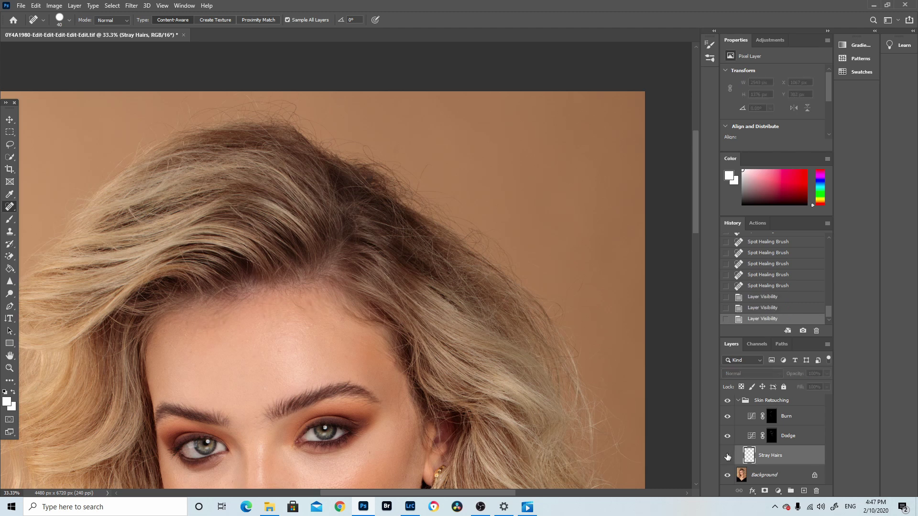
pyautogui.click(727, 456)
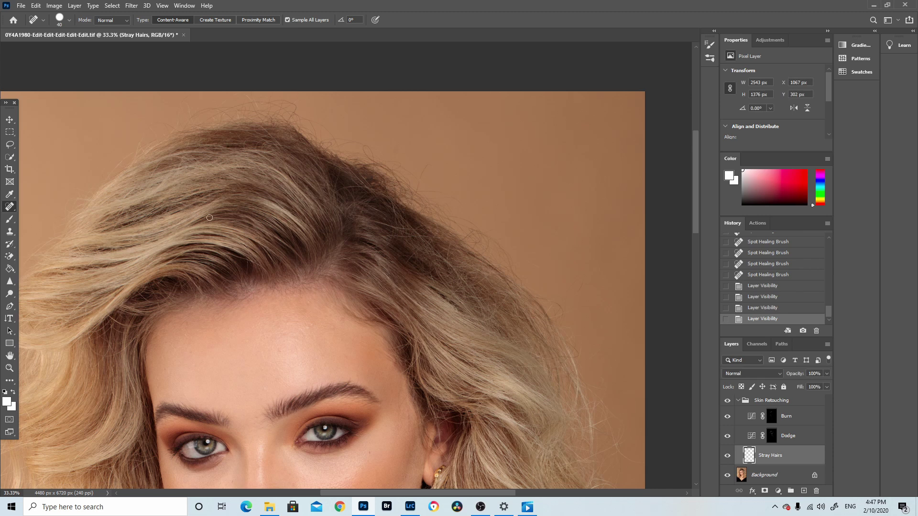
pyautogui.click(728, 456)
pyautogui.click(727, 457)
# Step: Duplicate the Background layer
pyautogui.click(783, 474)
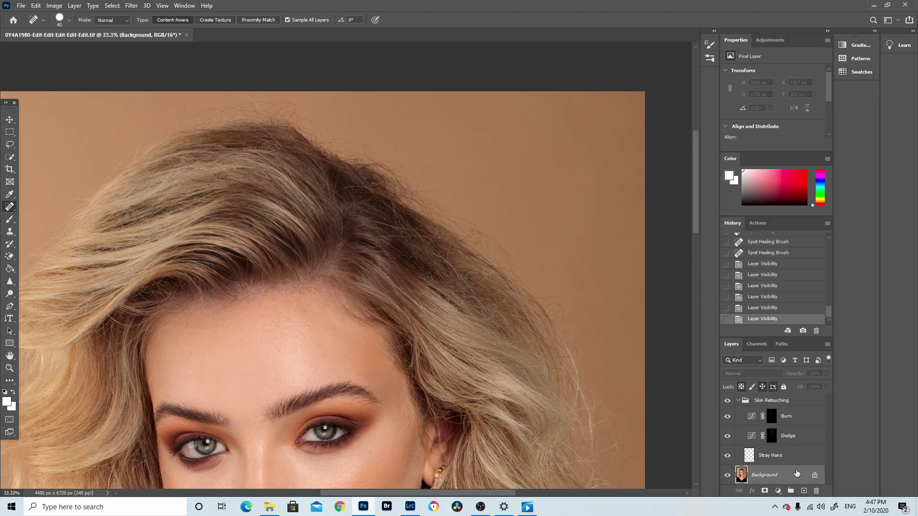
pyautogui.moveTo(799, 473); pyautogui.dragTo(803, 490)
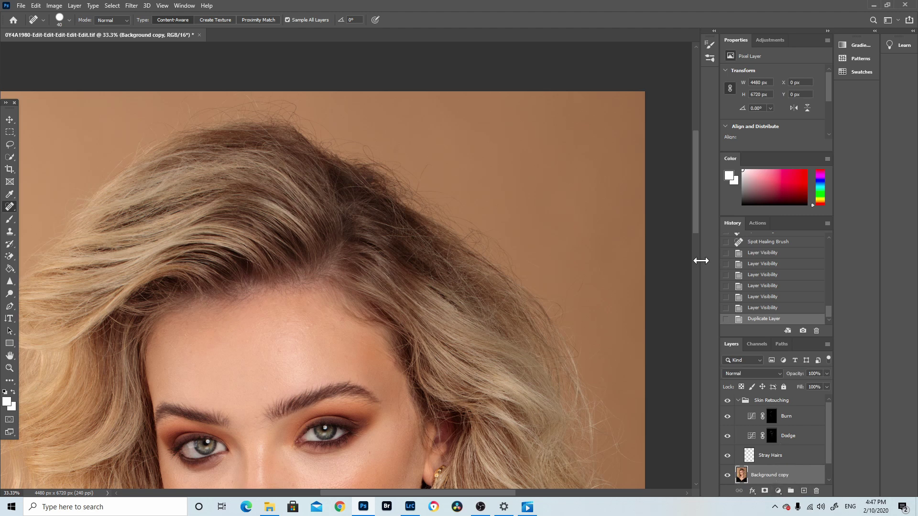
pyautogui.hotkey('ctrl', '-')
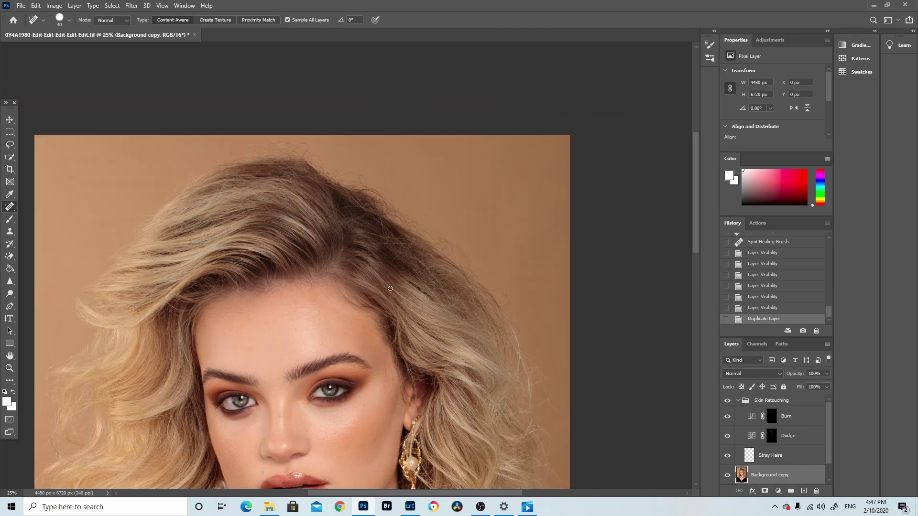
# Step: Open Liquify on the background copy and push in the uneven hair outline right of the crown with an 800 px brush
pyautogui.click(131, 5)
pyautogui.click(148, 80)
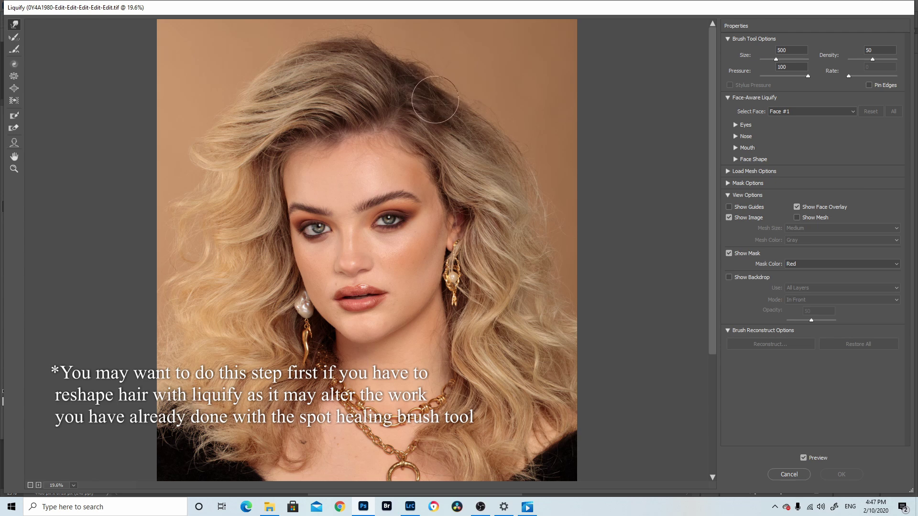
pyautogui.press(']')
pyautogui.press(']')
pyautogui.press(']')
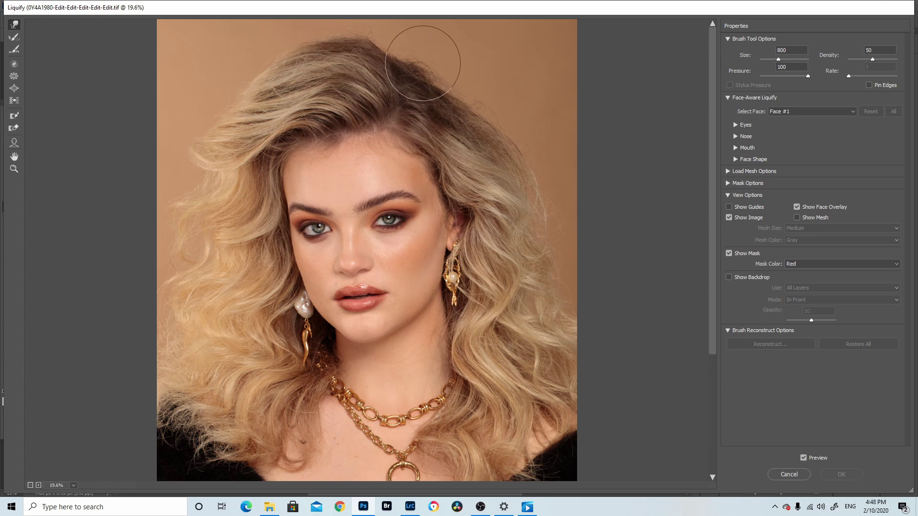
pyautogui.moveTo(420, 63); pyautogui.dragTo(419, 66)
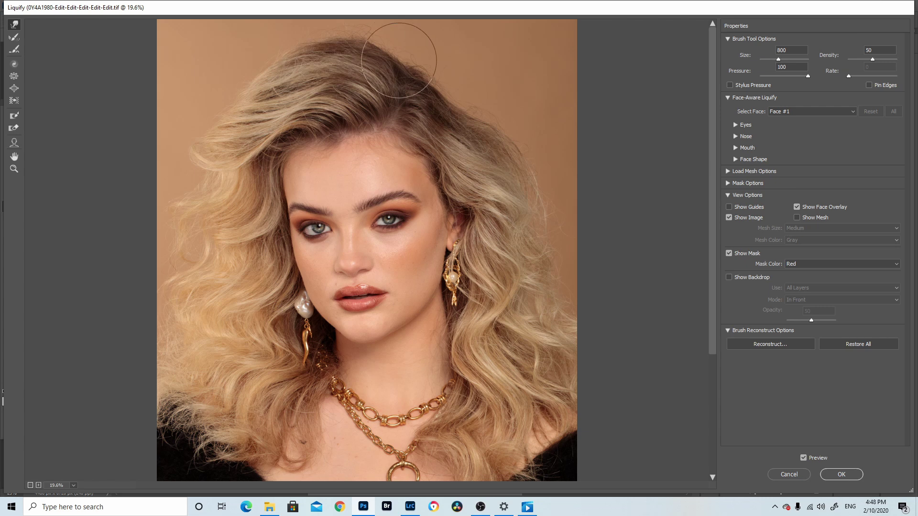
# Step: Refine the hair outline along the crown's right slope in Liquify, varying the brush size and returning it to 800
pyautogui.press('[')
pyautogui.press('[')
pyautogui.press('[')
pyautogui.press('[')
pyautogui.press('[')
pyautogui.press(']')
pyautogui.press(']')
pyautogui.press(']')
pyautogui.press(']')
pyautogui.press(']')
pyautogui.press(']')
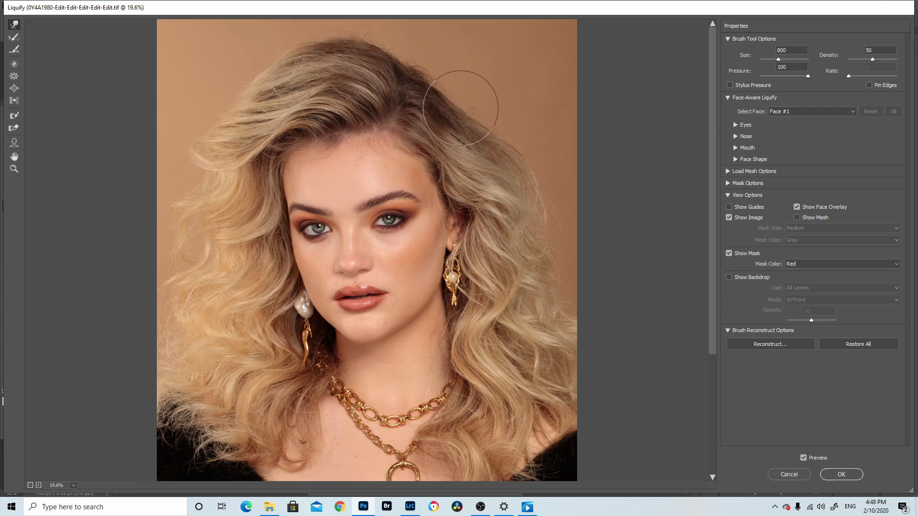
# Step: Enlarge the Liquify brush to 1300 and reshape the top of the crown and the lower-left hair volume
pyautogui.press(']')
pyautogui.press(']')
pyautogui.press(']')
pyautogui.press(']')
pyautogui.press(']')
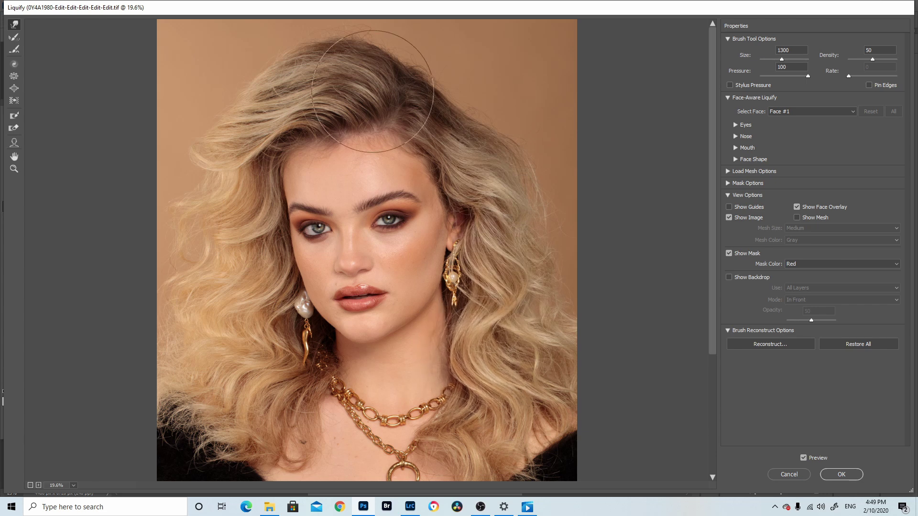
pyautogui.moveTo(376, 64); pyautogui.dragTo(368, 61)
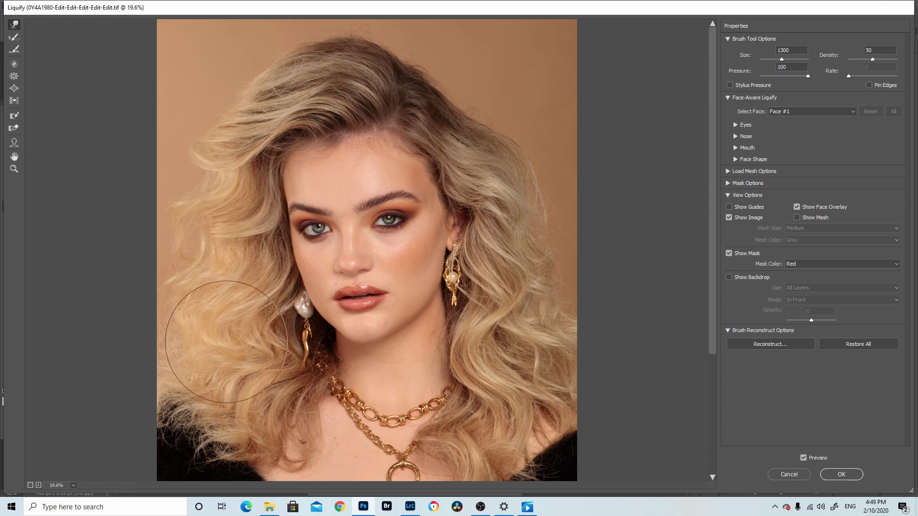
pyautogui.moveTo(225, 423); pyautogui.dragTo(201, 420)
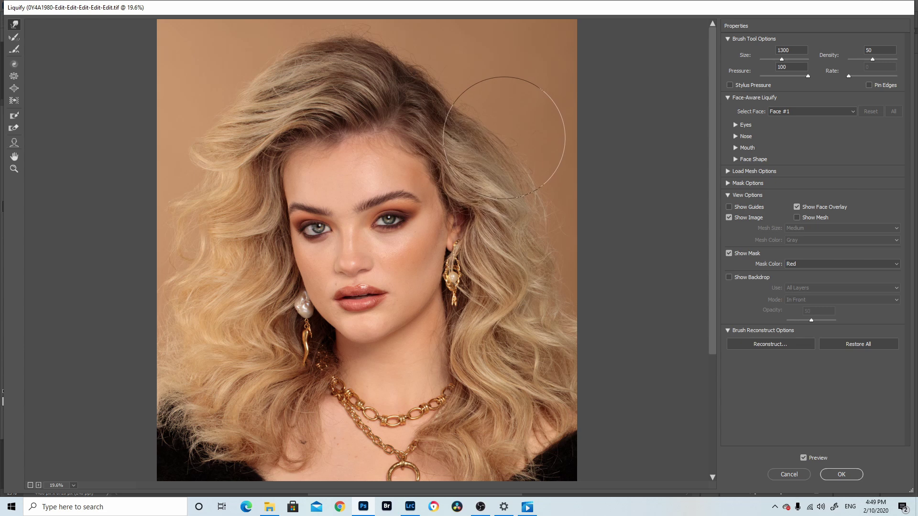
# Step: Smooth the upper-right hair outline with the Liquify brush reduced to 900, and apply the filter
pyautogui.press('[')
pyautogui.press('[')
pyautogui.press('[')
pyautogui.press('[')
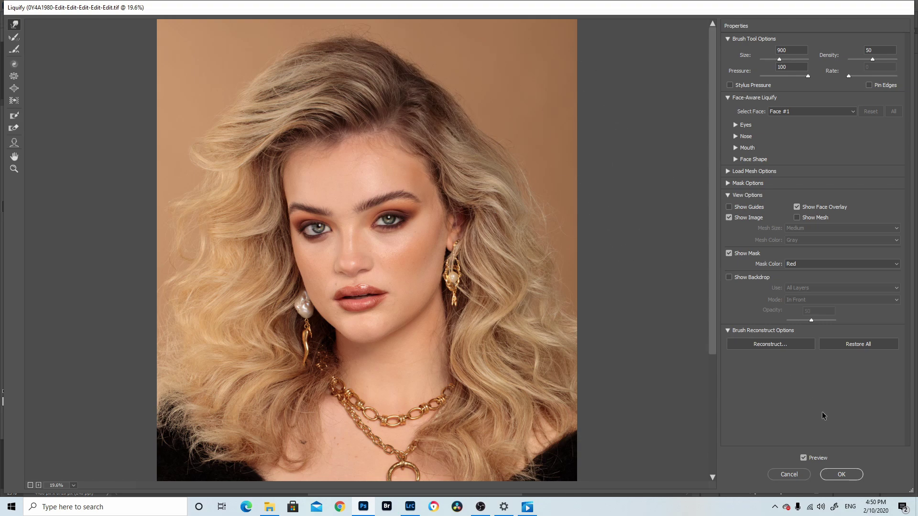
pyautogui.click(833, 474)
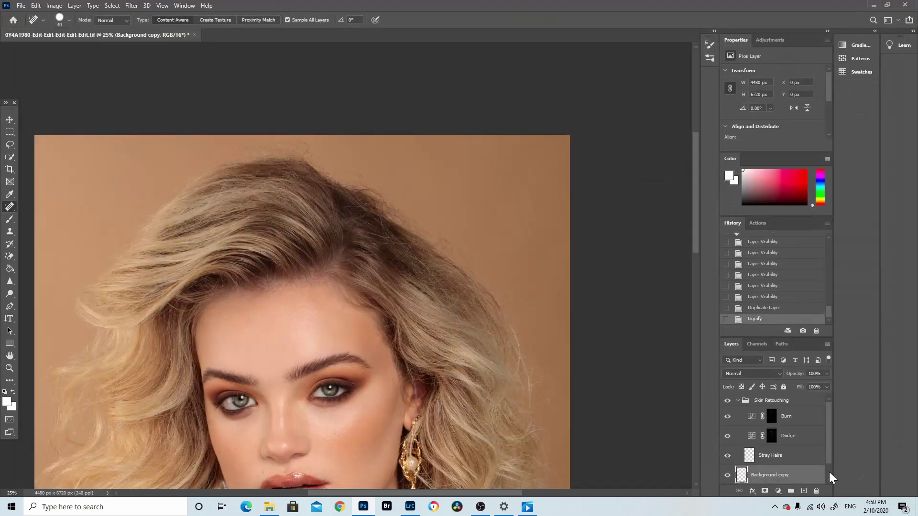
# Step: Toggle the Background copy layer off and on to compare the hair shape before and after Liquify, leaving it visible
pyautogui.hotkey('ctrl', '-')
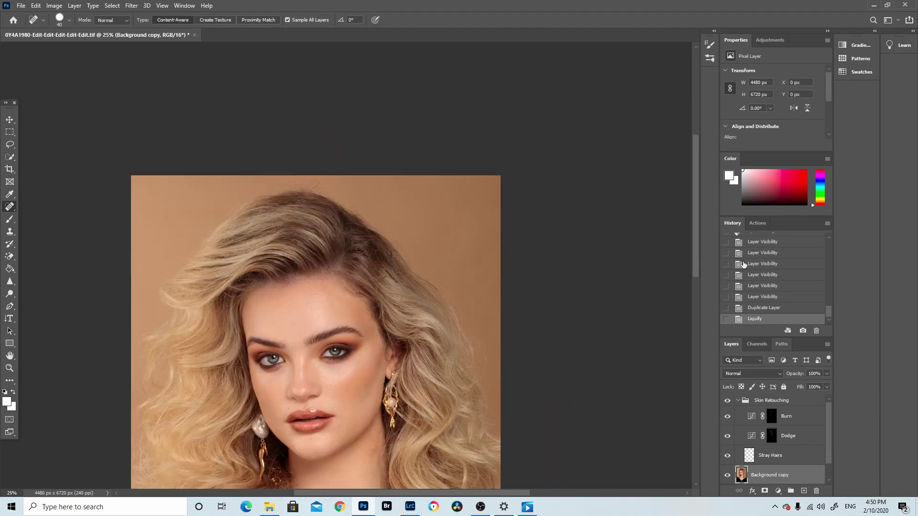
pyautogui.click(10, 368)
pyautogui.click(353, 113)
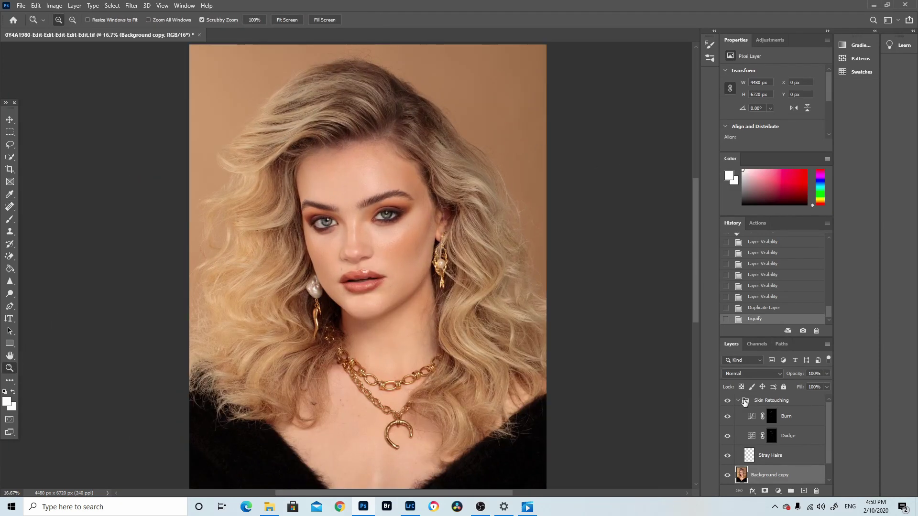
pyautogui.click(727, 475)
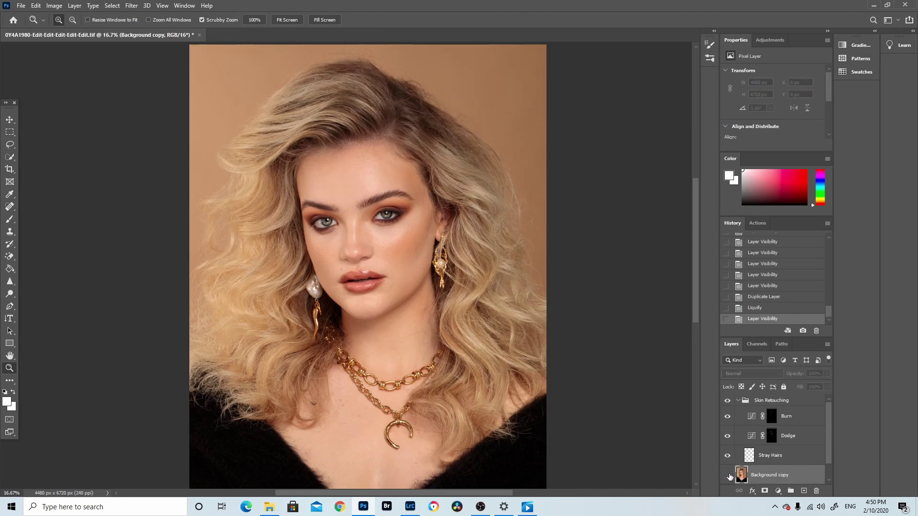
pyautogui.click(728, 476)
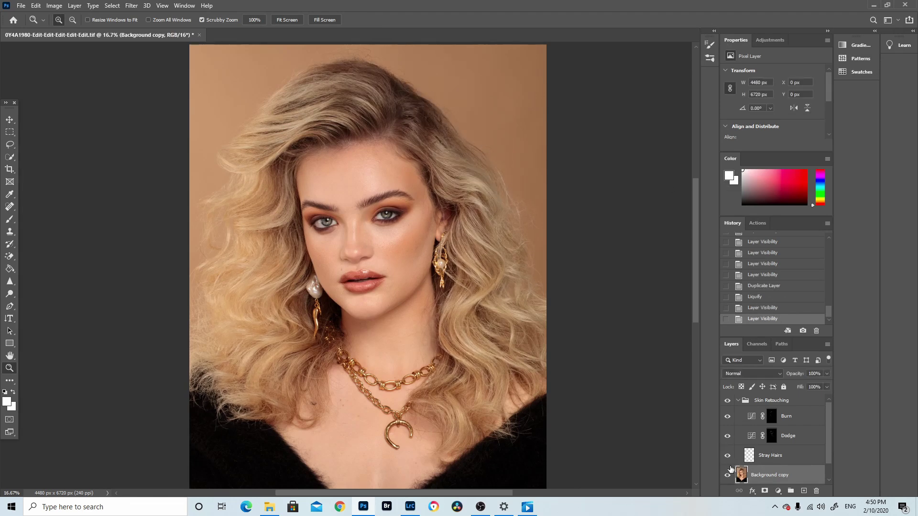
pyautogui.click(728, 476)
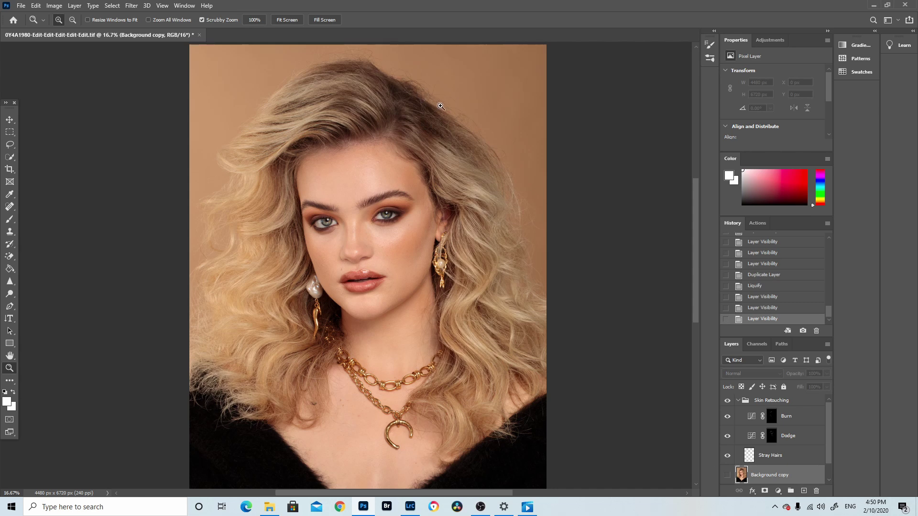
pyautogui.click(727, 475)
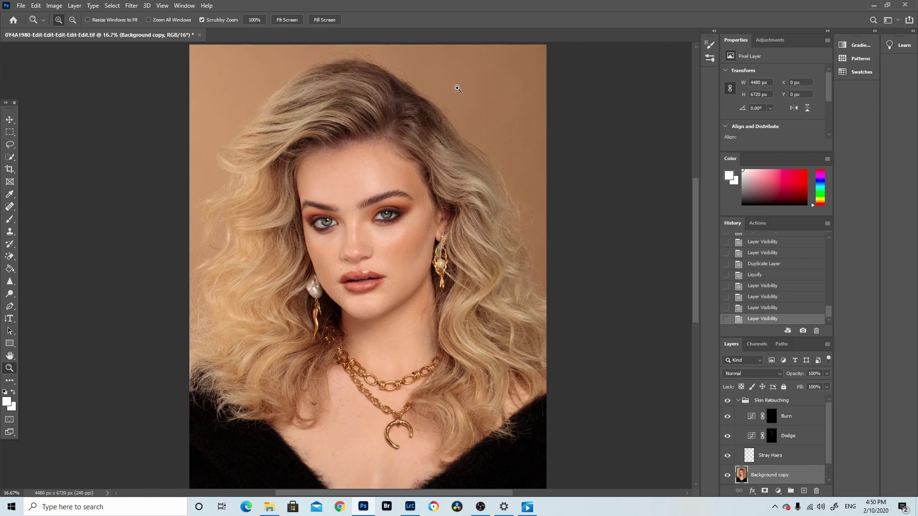
# Step: Erase the misaligned healing patches right of the parting on the Stray Hairs layer with a 400 px Eraser brush
pyautogui.click(441, 81)
pyautogui.hotkey('alt', ']')
pyautogui.press('e')
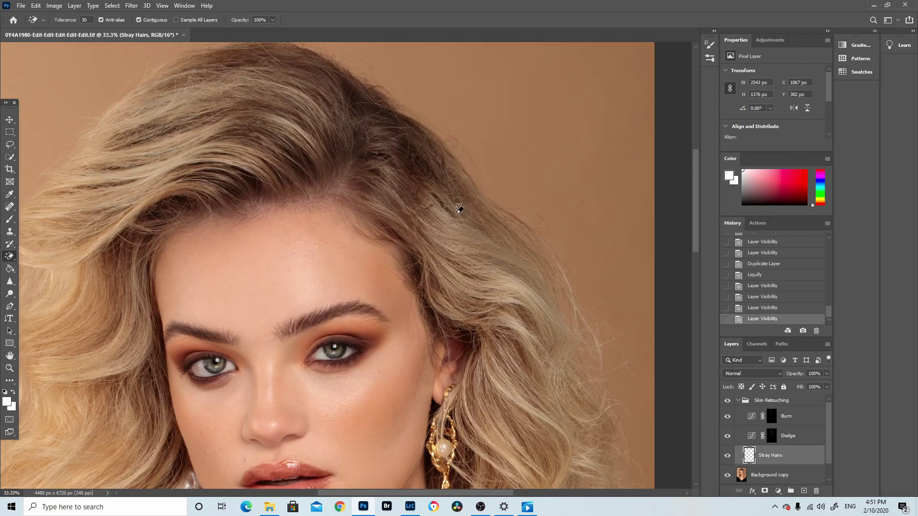
pyautogui.hotkey('shift', 'e')
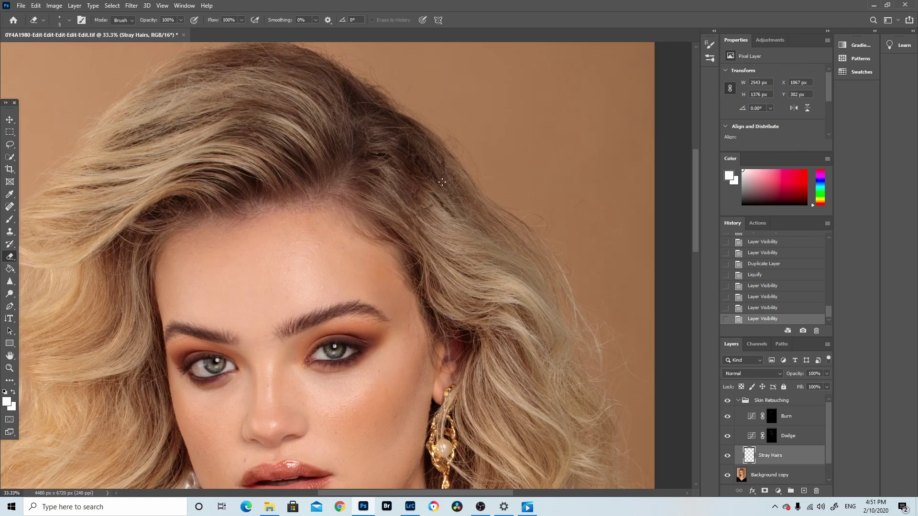
pyautogui.press(']')
pyautogui.press(']')
pyautogui.press(']')
pyautogui.press(']')
pyautogui.press(']')
pyautogui.press(']')
pyautogui.press(']')
pyautogui.press(']')
pyautogui.press(']')
pyautogui.press(']')
pyautogui.press(']')
pyautogui.press(']')
pyautogui.moveTo(445, 185)
pyautogui.mouseDown()
pyautogui.moveTo(470, 124)
pyautogui.moveTo(442, 132)
pyautogui.moveTo(499, 197)
pyautogui.moveTo(402, 204)
pyautogui.mouseUp()
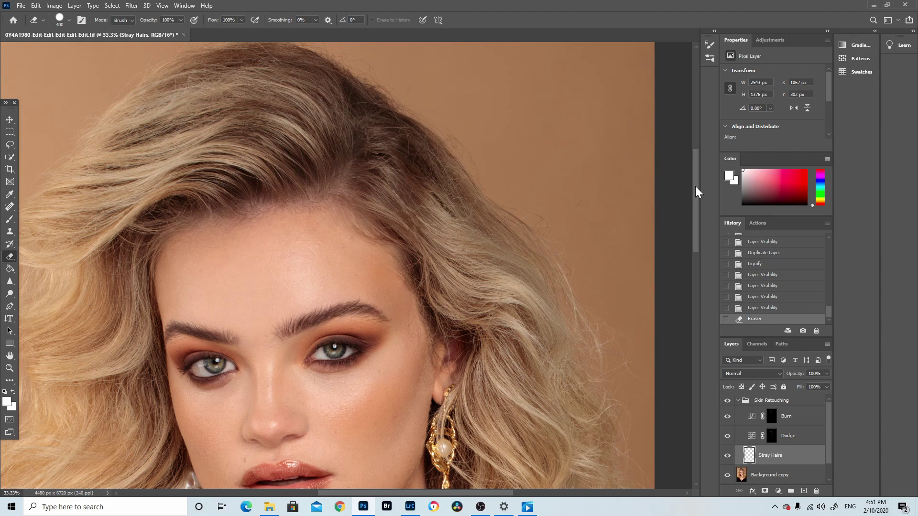
# Step: Erase more misaligned healing from the swept hair above the forehead and the right side of the hair
pyautogui.moveTo(695, 186); pyautogui.dragTo(696, 175)
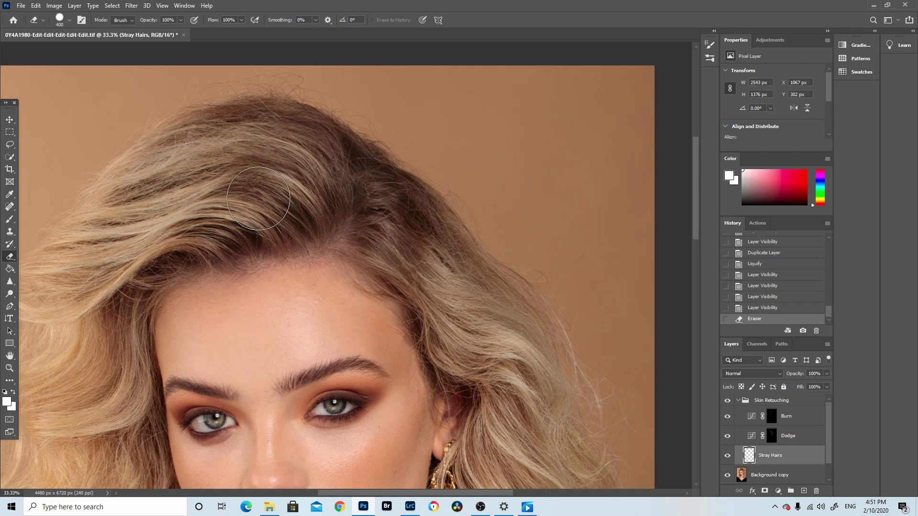
pyautogui.moveTo(248, 196); pyautogui.dragTo(270, 224)
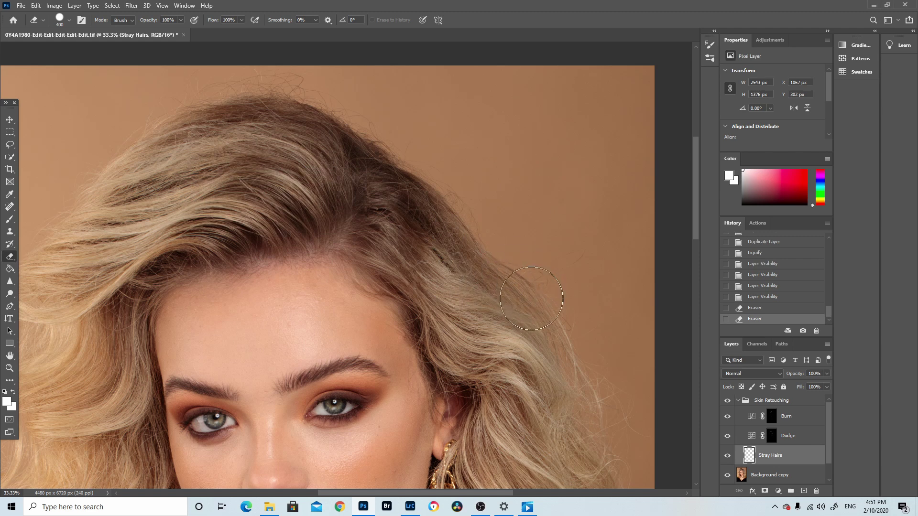
pyautogui.moveTo(462, 182)
pyautogui.mouseDown()
pyautogui.moveTo(381, 212)
pyautogui.moveTo(455, 257)
pyautogui.mouseUp()
# Step: Compare Snapshot 2 with Snapshot 4 on the whole portrait, ending on Snapshot 4
pyautogui.hotkey('ctrl', '-')
pyautogui.hotkey('ctrl', '-')
pyautogui.hotkey('ctrl', '-')
pyautogui.moveTo(828, 311); pyautogui.dragTo(837, 245)
pyautogui.click(772, 282)
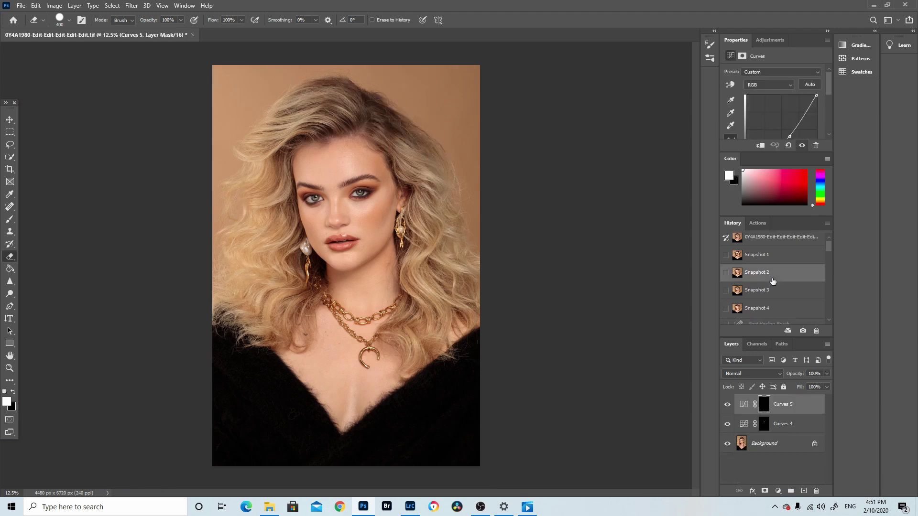
pyautogui.click(768, 309)
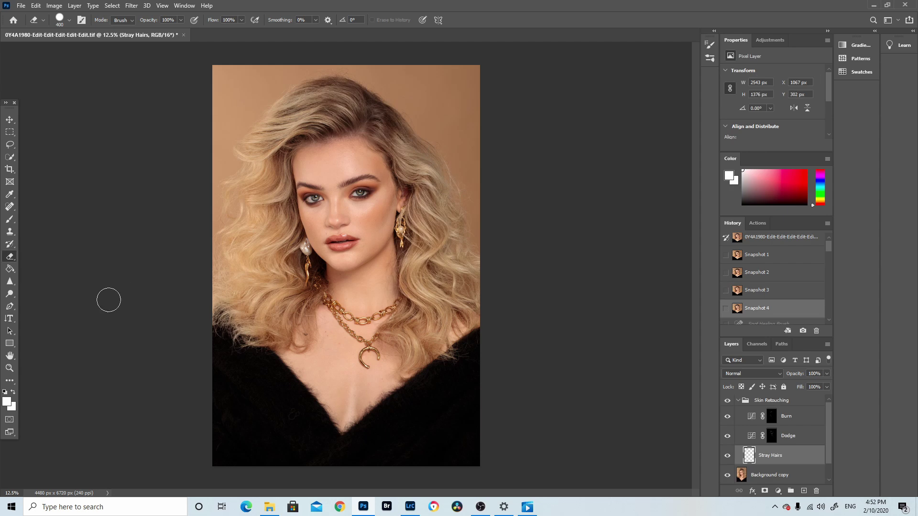
# Step: Add a new layer named Background above the Burn layer in the Skin Retouching group
pyautogui.click(9, 368)
pyautogui.moveTo(406, 69); pyautogui.dragTo(427, 122)
pyautogui.moveTo(696, 193); pyautogui.dragTo(696, 185)
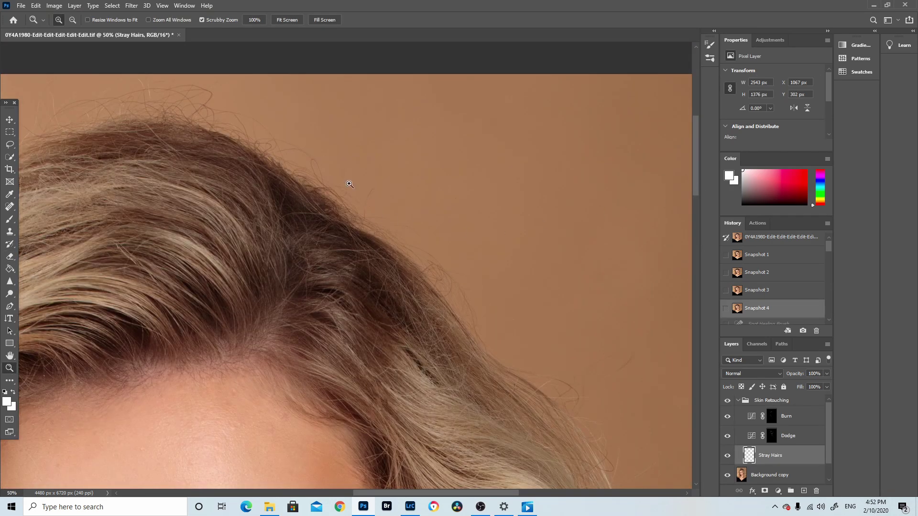
pyautogui.click(809, 406)
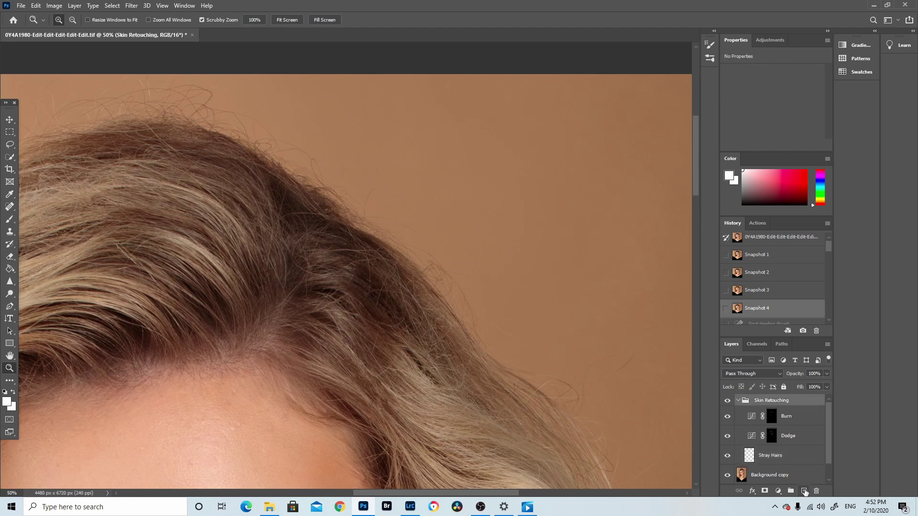
pyautogui.click(803, 490)
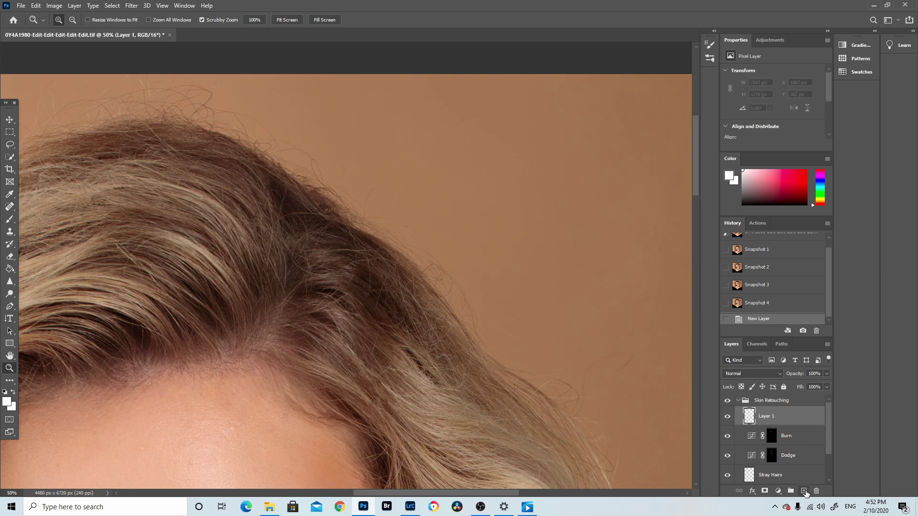
pyautogui.doubleClick(763, 417)
pyautogui.write('Background')
pyautogui.press('Return')
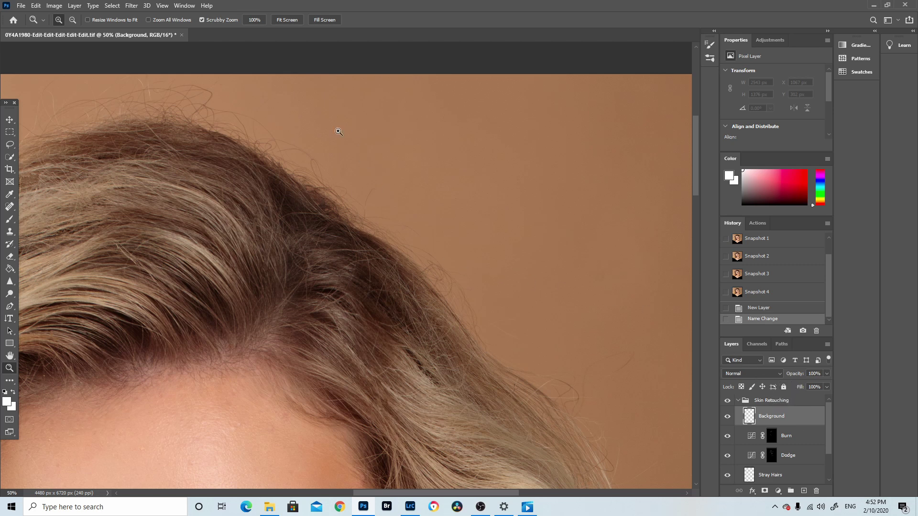
# Step: Set up a soft 102 px Brush and sample the tan backdrop colour beside the right side of the hair
pyautogui.click(10, 219)
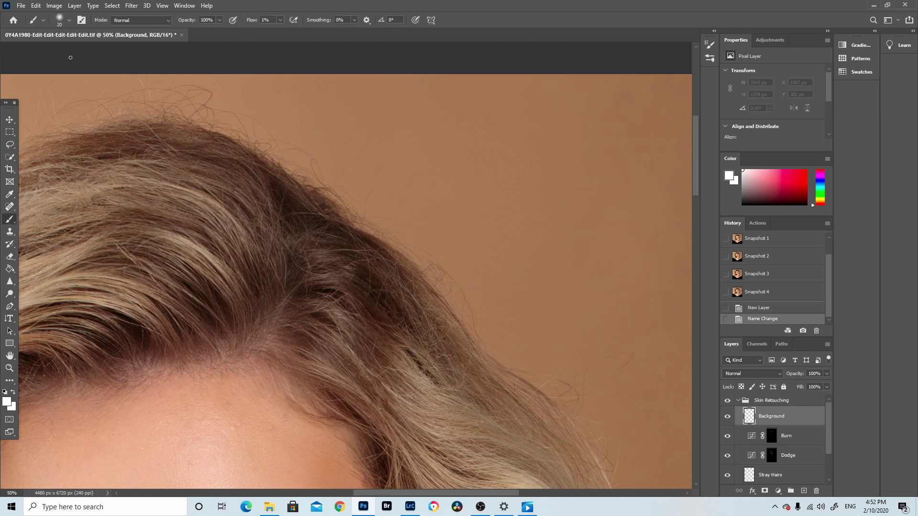
pyautogui.click(70, 20)
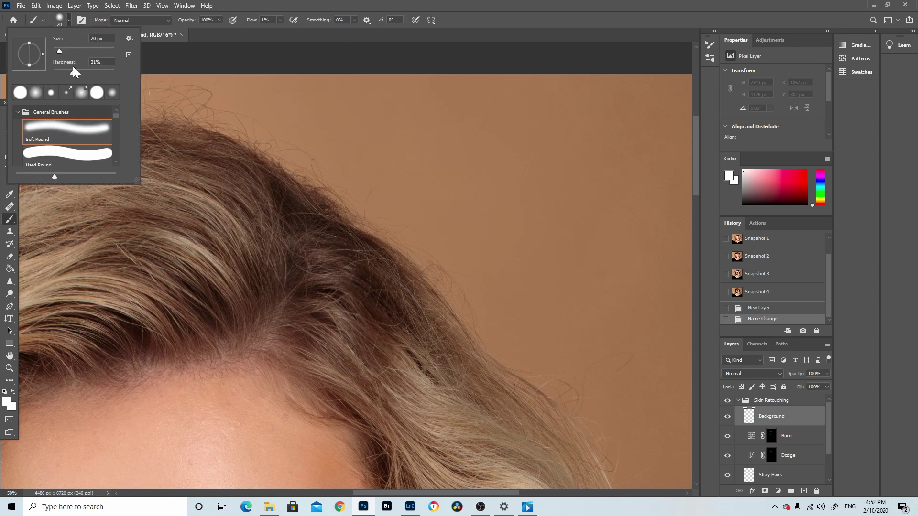
pyautogui.click(78, 50)
pyautogui.write('133')
pyautogui.press('Return')
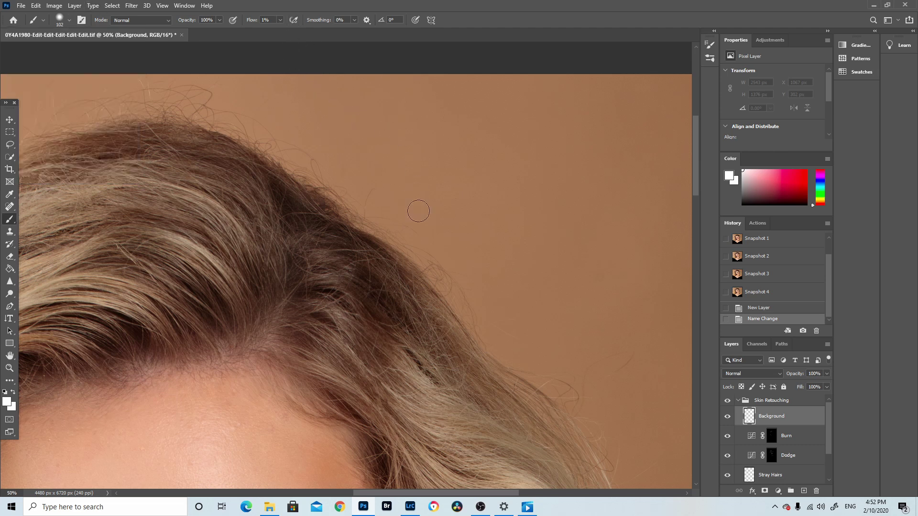
pyautogui.press('alt')
pyautogui.keyDown('alt'); pyautogui.click(424, 198); pyautogui.keyUp('alt')
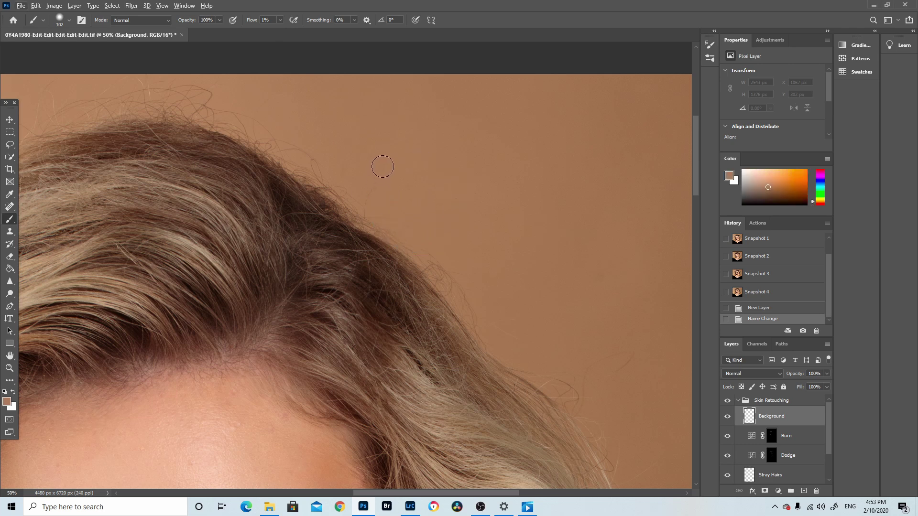
# Step: Paint backdrop colour over the flyaways along the hair outline from right of the crown downward, reducing the brush to about 80 px
pyautogui.moveTo(352, 191)
pyautogui.mouseDown()
pyautogui.moveTo(317, 154)
pyautogui.moveTo(338, 150)
pyautogui.moveTo(327, 169)
pyautogui.moveTo(307, 149)
pyautogui.moveTo(342, 198)
pyautogui.moveTo(321, 184)
pyautogui.moveTo(320, 196)
pyautogui.moveTo(332, 199)
pyautogui.moveTo(325, 191)
pyautogui.moveTo(338, 213)
pyautogui.moveTo(387, 223)
pyautogui.moveTo(378, 196)
pyautogui.moveTo(309, 158)
pyautogui.moveTo(339, 202)
pyautogui.moveTo(286, 152)
pyautogui.moveTo(291, 144)
pyautogui.moveTo(361, 215)
pyautogui.moveTo(345, 209)
pyautogui.moveTo(342, 133)
pyautogui.mouseUp()
pyautogui.press('[')
pyautogui.press('[')
pyautogui.press('[')
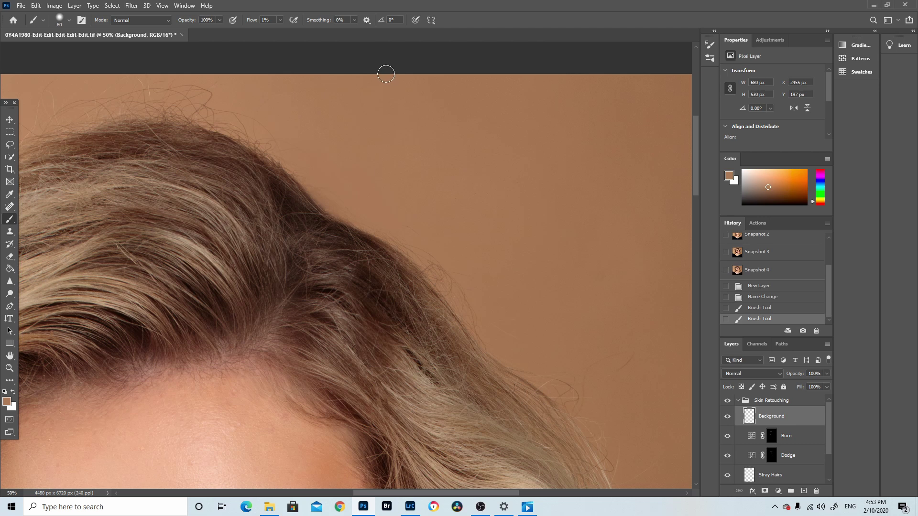
pyautogui.moveTo(296, 246)
pyautogui.mouseDown()
pyautogui.moveTo(342, 211)
pyautogui.moveTo(283, 159)
pyautogui.moveTo(290, 141)
pyautogui.moveTo(330, 197)
pyautogui.moveTo(317, 199)
pyautogui.mouseUp()
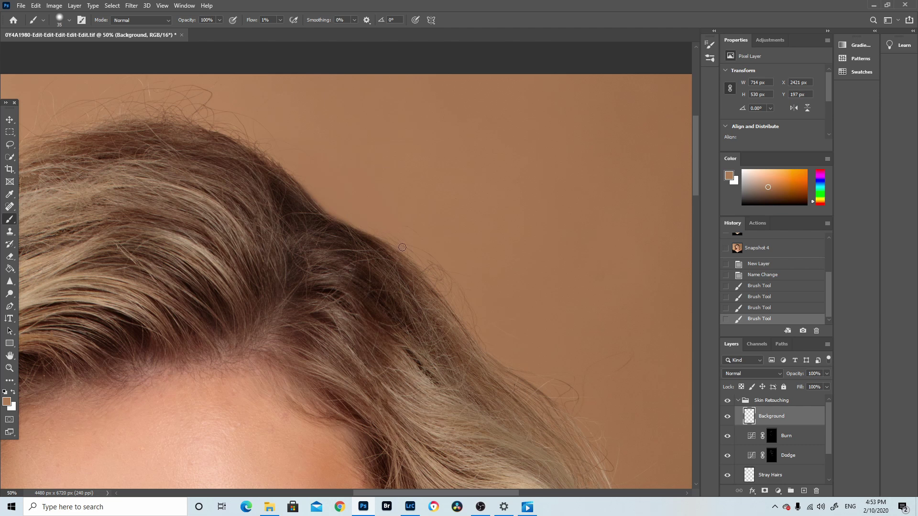
pyautogui.moveTo(379, 215); pyautogui.dragTo(400, 219)
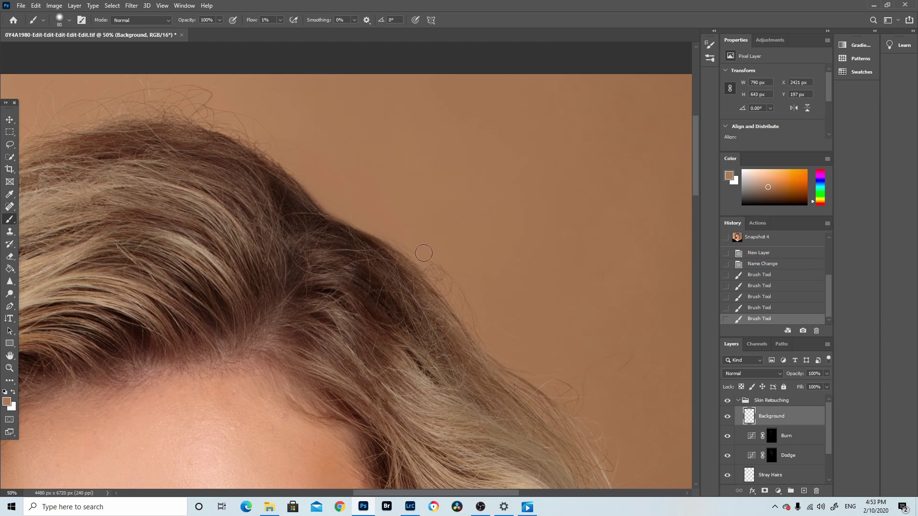
pyautogui.moveTo(398, 233)
pyautogui.mouseDown()
pyautogui.moveTo(412, 248)
pyautogui.moveTo(425, 244)
pyautogui.moveTo(458, 293)
pyautogui.mouseUp()
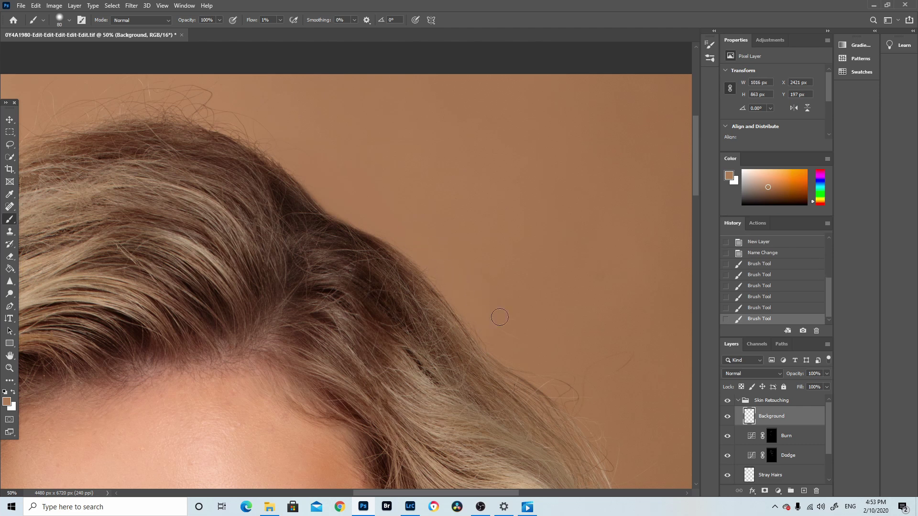
pyautogui.moveTo(469, 299); pyautogui.dragTo(383, 194)
# Step: Sample the backdrop colour above the head and paint over the curled flyaways at the right of the crown
pyautogui.scroll(3, 695, 174)
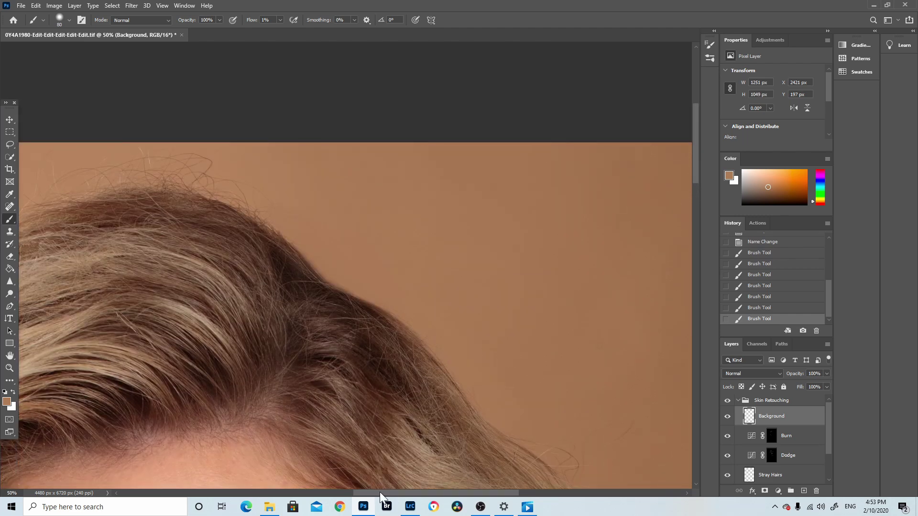
pyautogui.hscroll(-4, 370, 465)
pyautogui.press('alt')
pyautogui.keyDown('alt'); pyautogui.click(340, 144); pyautogui.keyUp('alt')
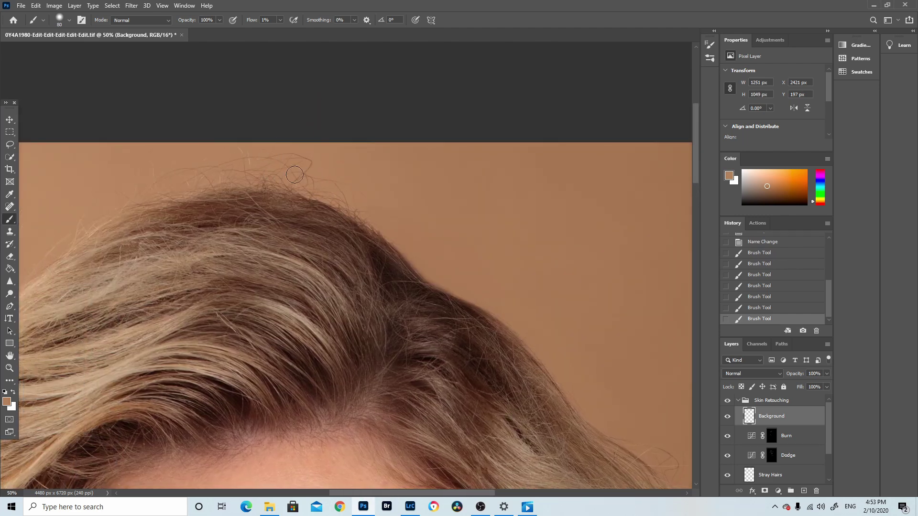
pyautogui.moveTo(294, 154)
pyautogui.mouseDown()
pyautogui.moveTo(293, 176)
pyautogui.moveTo(368, 218)
pyautogui.moveTo(293, 154)
pyautogui.moveTo(323, 183)
pyautogui.moveTo(314, 188)
pyautogui.moveTo(359, 212)
pyautogui.moveTo(389, 215)
pyautogui.moveTo(327, 144)
pyautogui.mouseUp()
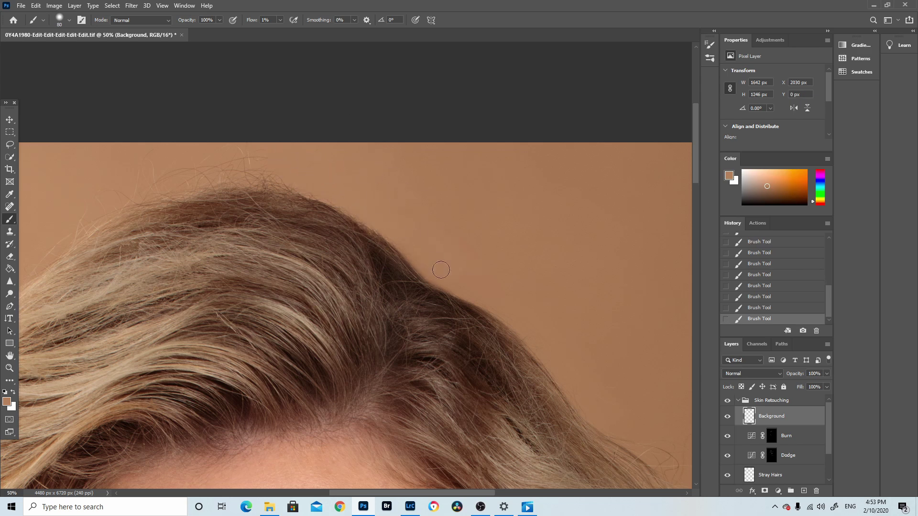
# Step: Paint out the flyaways along the top and left outline of the hair, and enlarge the brush to 400 px for the backdrop above
pyautogui.press('alt')
pyautogui.moveTo(267, 176)
pyautogui.mouseDown()
pyautogui.moveTo(328, 189)
pyautogui.moveTo(261, 162)
pyautogui.moveTo(147, 180)
pyautogui.moveTo(202, 158)
pyautogui.moveTo(288, 157)
pyautogui.moveTo(158, 180)
pyautogui.moveTo(191, 180)
pyautogui.moveTo(178, 180)
pyautogui.moveTo(204, 156)
pyautogui.moveTo(139, 167)
pyautogui.moveTo(135, 181)
pyautogui.moveTo(203, 160)
pyautogui.moveTo(186, 182)
pyautogui.moveTo(219, 155)
pyautogui.moveTo(118, 194)
pyautogui.moveTo(76, 179)
pyautogui.moveTo(61, 232)
pyautogui.moveTo(111, 211)
pyautogui.moveTo(113, 185)
pyautogui.moveTo(151, 184)
pyautogui.moveTo(118, 163)
pyautogui.moveTo(97, 212)
pyautogui.moveTo(38, 261)
pyautogui.moveTo(61, 242)
pyautogui.mouseUp()
pyautogui.press(']')
pyautogui.press(']')
pyautogui.press(']')
pyautogui.press(']')
pyautogui.press(']')
pyautogui.press(']')
pyautogui.press(']')
pyautogui.press(']')
pyautogui.press(']')
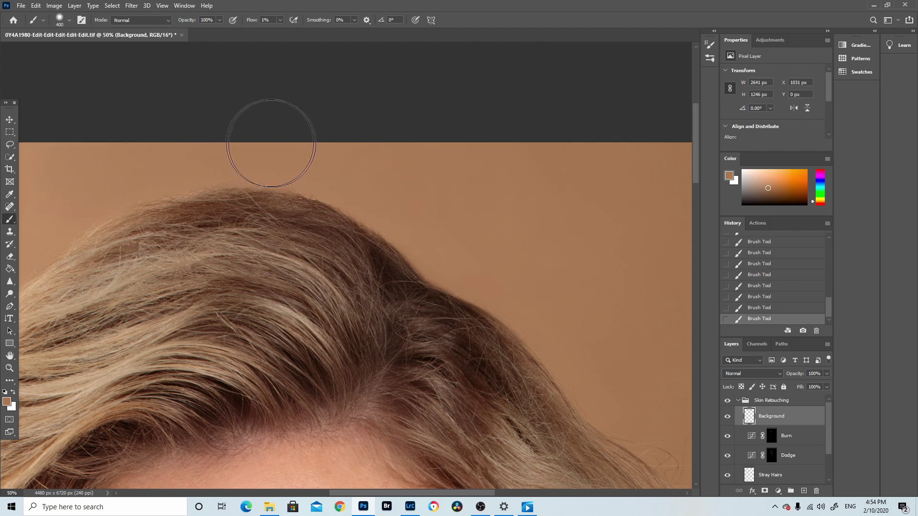
# Step: Sample the darker backdrop right of the hair and paint over the flyaways along the lower right outline with a brush of about 70 px
pyautogui.moveTo(696, 170); pyautogui.dragTo(695, 199)
pyautogui.moveTo(427, 494); pyautogui.dragTo(472, 493)
pyautogui.press('alt')
pyautogui.keyDown('alt'); pyautogui.click(500, 237); pyautogui.keyUp('alt')
pyautogui.press('[')
pyautogui.press('[')
pyautogui.press('[')
pyautogui.press('[')
pyautogui.press('[')
pyautogui.press('[')
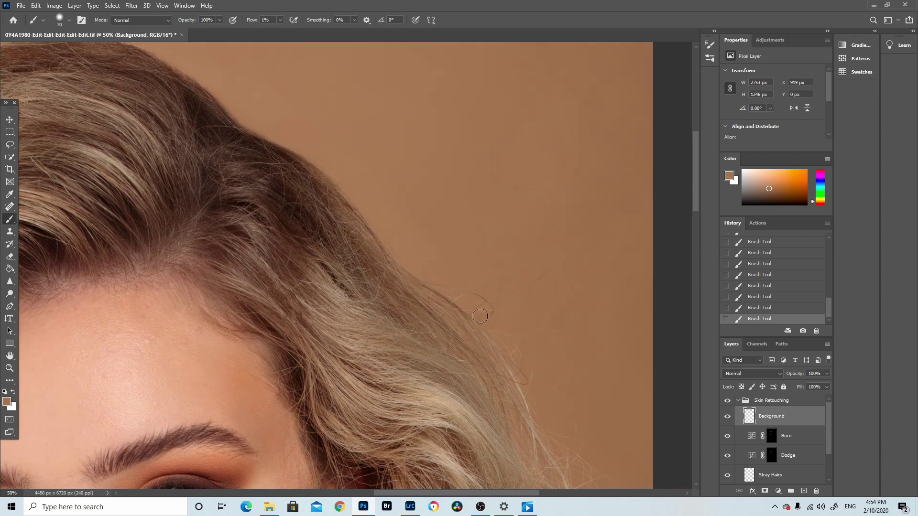
pyautogui.moveTo(504, 326); pyautogui.dragTo(474, 285)
pyautogui.moveTo(504, 308)
pyautogui.mouseDown()
pyautogui.moveTo(438, 274)
pyautogui.moveTo(538, 382)
pyautogui.moveTo(542, 371)
pyautogui.moveTo(473, 285)
pyautogui.moveTo(468, 290)
pyautogui.moveTo(498, 311)
pyautogui.moveTo(466, 287)
pyautogui.moveTo(533, 381)
pyautogui.moveTo(489, 293)
pyautogui.moveTo(456, 271)
pyautogui.moveTo(427, 271)
pyautogui.moveTo(398, 250)
pyautogui.moveTo(451, 268)
pyautogui.moveTo(422, 249)
pyautogui.moveTo(514, 303)
pyautogui.moveTo(428, 212)
pyautogui.moveTo(496, 292)
pyautogui.mouseUp()
pyautogui.moveTo(511, 259)
pyautogui.mouseDown()
pyautogui.moveTo(537, 256)
pyautogui.moveTo(543, 271)
pyautogui.moveTo(581, 155)
pyautogui.mouseUp()
# Step: Enlarge the brush to 250 px and toggle the Background layer off and on to compare the cleaned hair outline
pyautogui.hotkey('ctrl', '-')
pyautogui.hotkey('ctrl', '-')
pyautogui.hotkey('ctrl', '-')
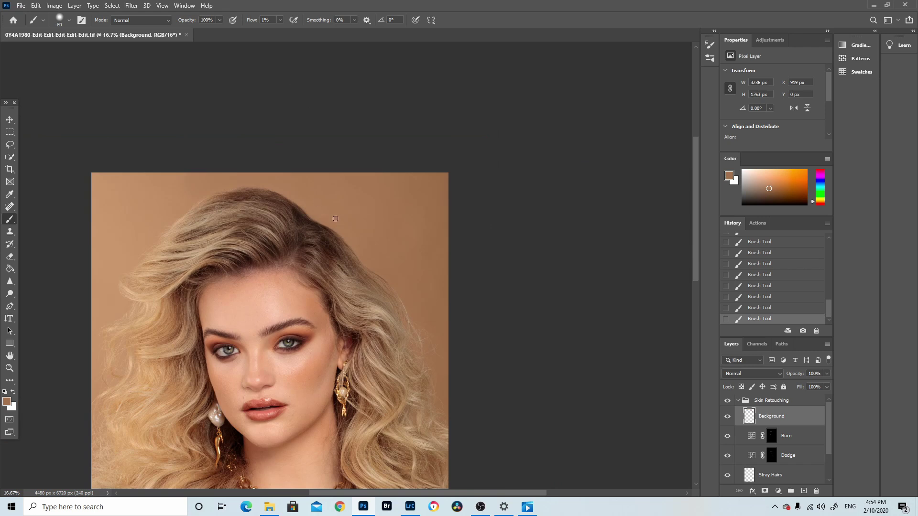
pyautogui.press(']')
pyautogui.press(']')
pyautogui.press(']')
pyautogui.press(']')
pyautogui.moveTo(696, 180); pyautogui.dragTo(699, 191)
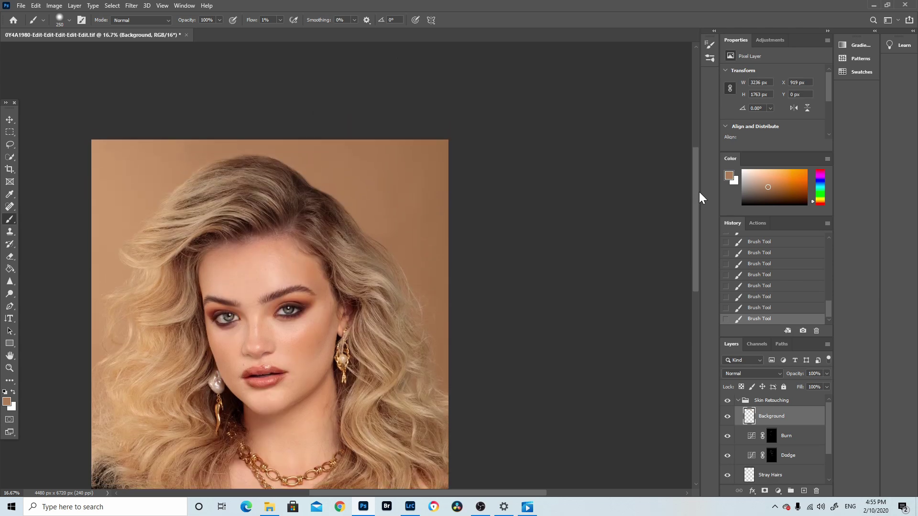
pyautogui.click(727, 417)
pyautogui.click(728, 417)
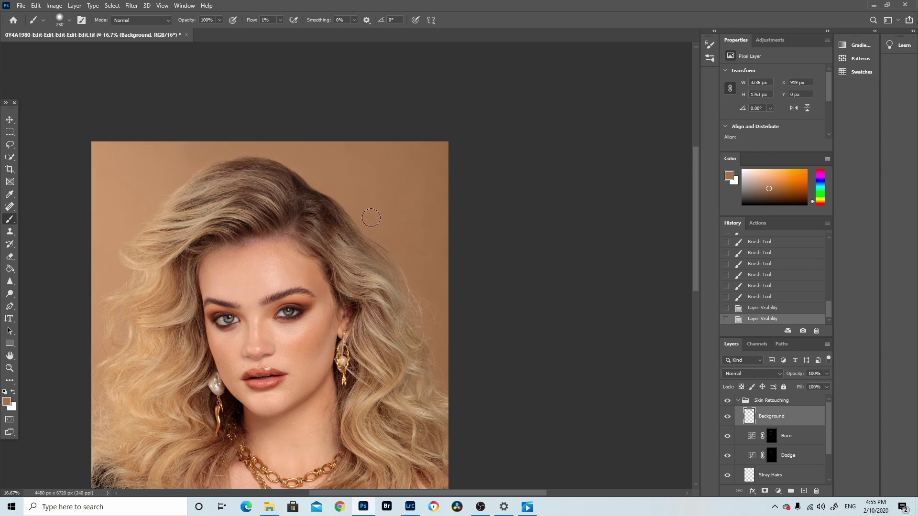
# Step: Even out the backdrop around the top and right of the hair with soft brush strokes, enlarging the brush to 800 px
pyautogui.moveTo(405, 250)
pyautogui.mouseDown()
pyautogui.moveTo(425, 235)
pyautogui.moveTo(430, 212)
pyautogui.moveTo(396, 185)
pyautogui.mouseUp()
pyautogui.press(']')
pyautogui.press(']')
pyautogui.press(']')
pyautogui.press(']')
pyautogui.press(']')
pyautogui.press(']')
pyautogui.press(']')
pyautogui.press(']')
pyautogui.press(']')
pyautogui.moveTo(426, 212)
pyautogui.mouseDown()
pyautogui.moveTo(400, 205)
pyautogui.moveTo(345, 146)
pyautogui.mouseUp()
pyautogui.moveTo(229, 122)
pyautogui.mouseDown()
pyautogui.moveTo(180, 129)
pyautogui.moveTo(215, 112)
pyautogui.moveTo(248, 112)
pyautogui.mouseUp()
# Step: Paint backdrop colour along the right edge of the portrait beside the hair with a 300 px brush
pyautogui.scroll(-3, 701, 186)
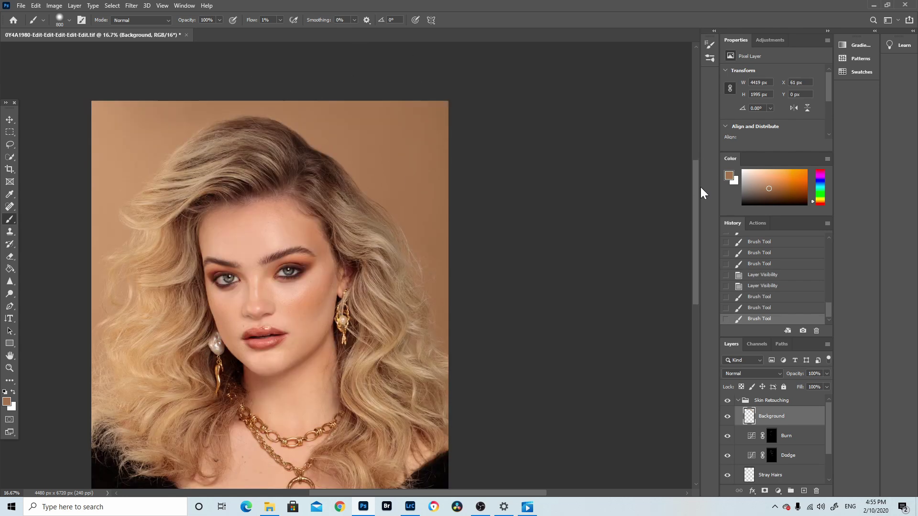
pyautogui.press('[')
pyautogui.press('[')
pyautogui.press('[')
pyautogui.press('[')
pyautogui.press('[')
pyautogui.press('[')
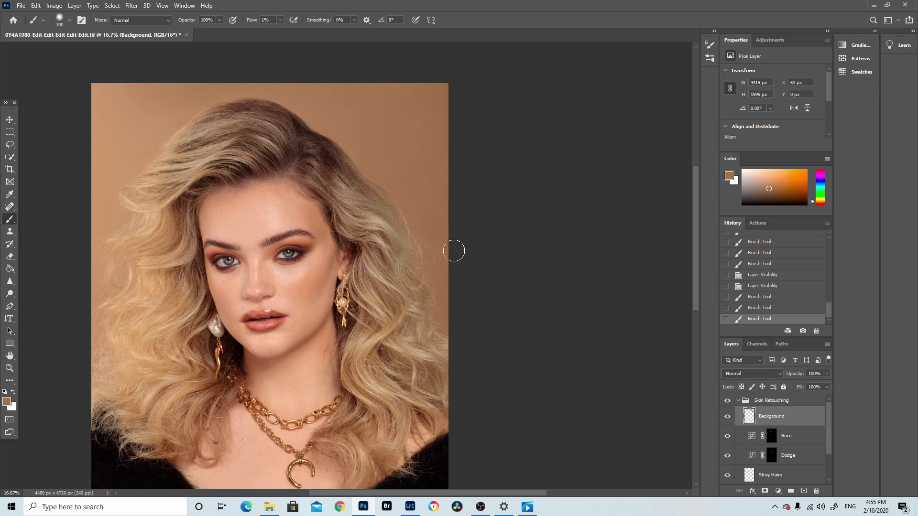
pyautogui.press(']')
pyautogui.press(']')
pyautogui.moveTo(442, 217)
pyautogui.mouseDown()
pyautogui.moveTo(420, 205)
pyautogui.moveTo(451, 147)
pyautogui.mouseUp()
# Step: Compare Snapshot 4 with Snapshot 5 on the portrait, ending on Snapshot 5
pyautogui.moveTo(827, 308); pyautogui.dragTo(828, 248)
pyautogui.click(784, 287)
pyautogui.click(781, 305)
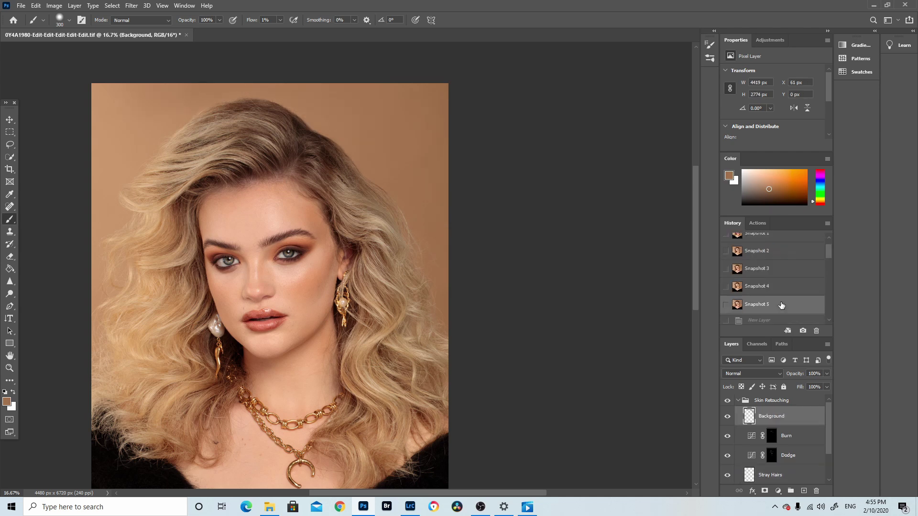
pyautogui.doubleClick(783, 290)
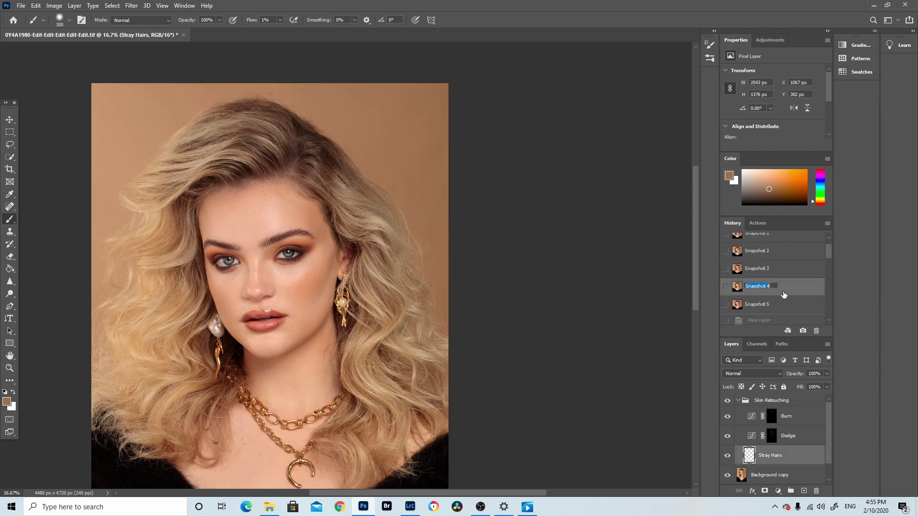
pyautogui.click(781, 305)
pyautogui.click(784, 290)
pyautogui.click(782, 306)
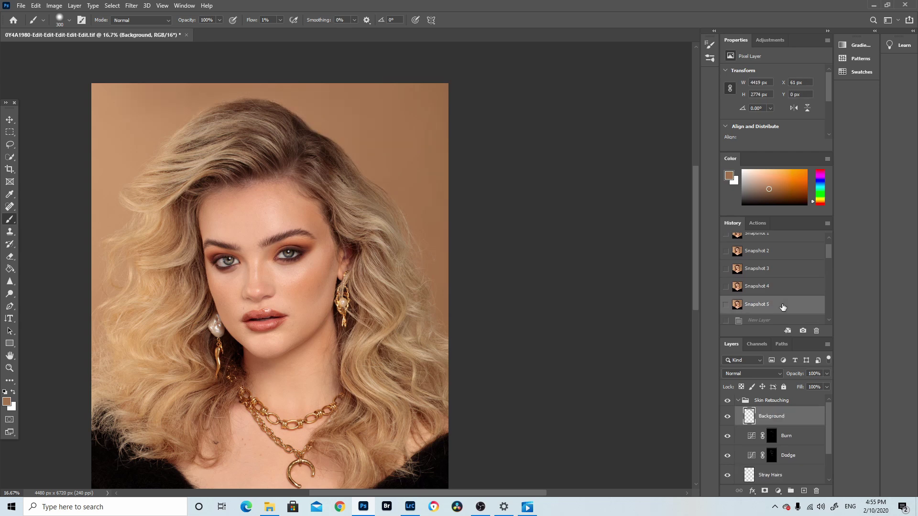
# Step: Add a new layer named New Hairs above the Background layer
pyautogui.click(9, 368)
pyautogui.moveTo(321, 113); pyautogui.dragTo(329, 167)
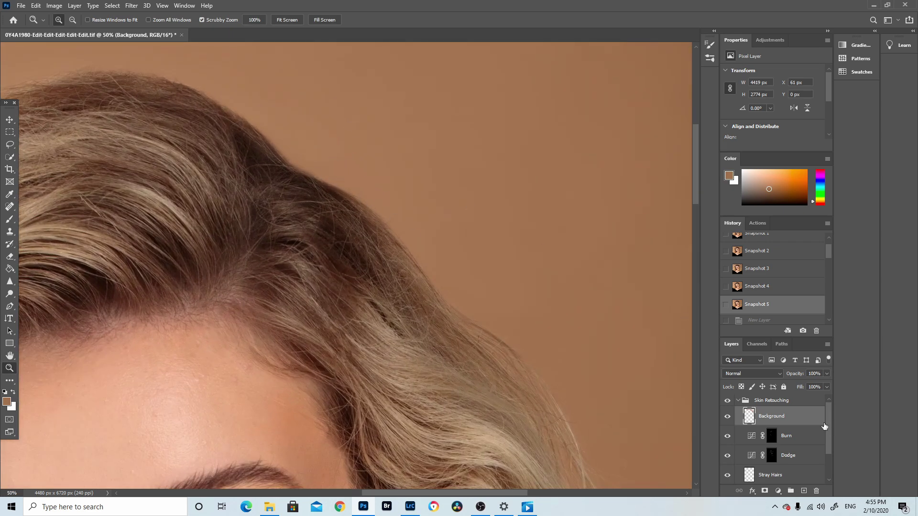
pyautogui.click(805, 491)
pyautogui.doubleClick(767, 417)
pyautogui.write('New Hairs')
pyautogui.press('Return')
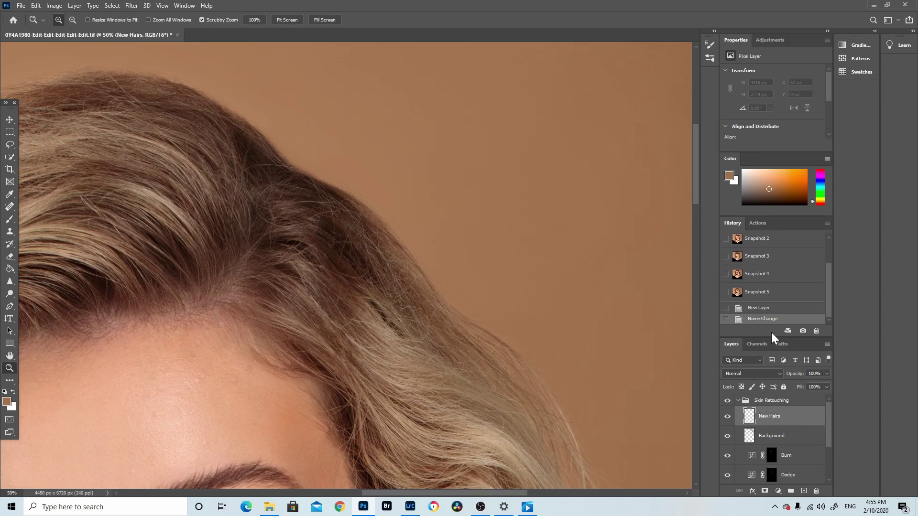
# Step: Set the Brush to 100% hardness, 20 px size and 80% flow for drawing hair strands
pyautogui.click(9, 220)
pyautogui.click(69, 20)
pyautogui.moveTo(73, 72); pyautogui.dragTo(110, 73)
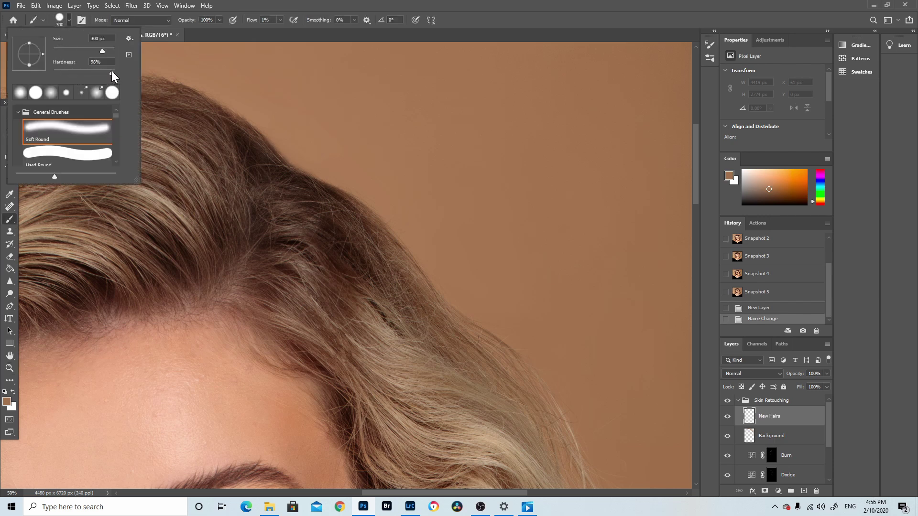
pyautogui.click(67, 46)
pyautogui.click(62, 50)
pyautogui.click(216, 95)
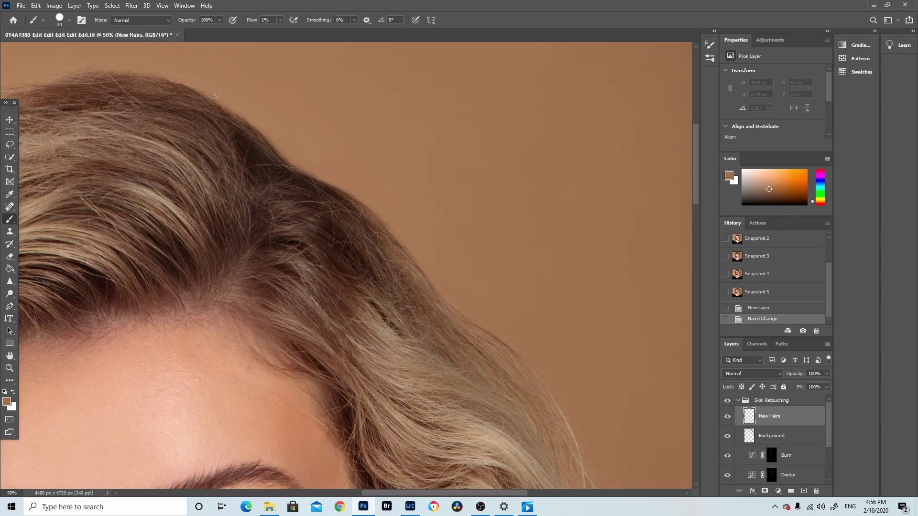
pyautogui.click(280, 20)
pyautogui.moveTo(317, 30); pyautogui.dragTo(314, 30)
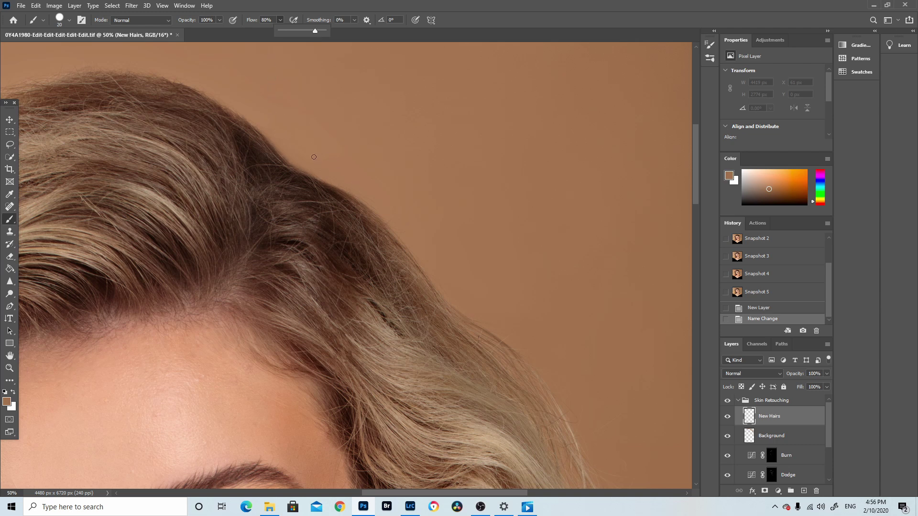
# Step: Sample the dark brown hair colour near the outline and try short brush marks along the hair edge right of the crown
pyautogui.keyDown('alt'); pyautogui.click(359, 208); pyautogui.keyUp('alt')
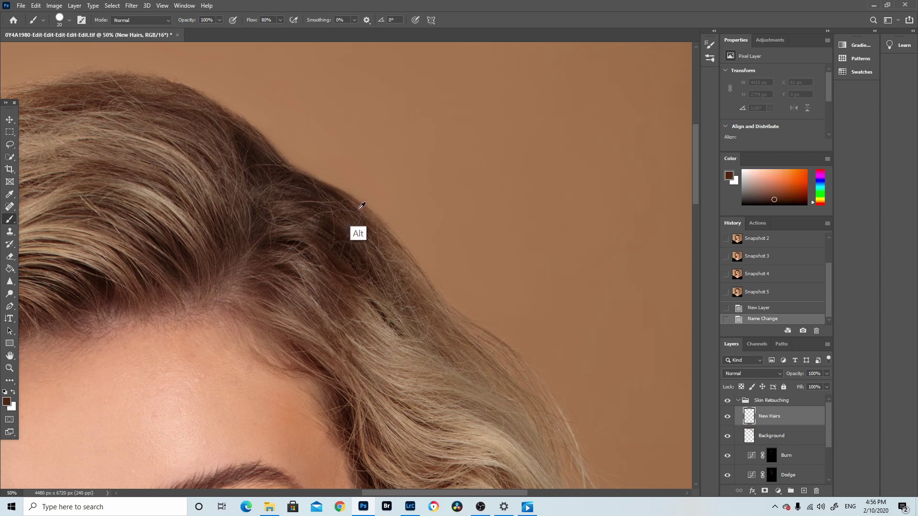
pyautogui.click(317, 184)
pyautogui.click(325, 184)
pyautogui.click(333, 183)
pyautogui.click(340, 183)
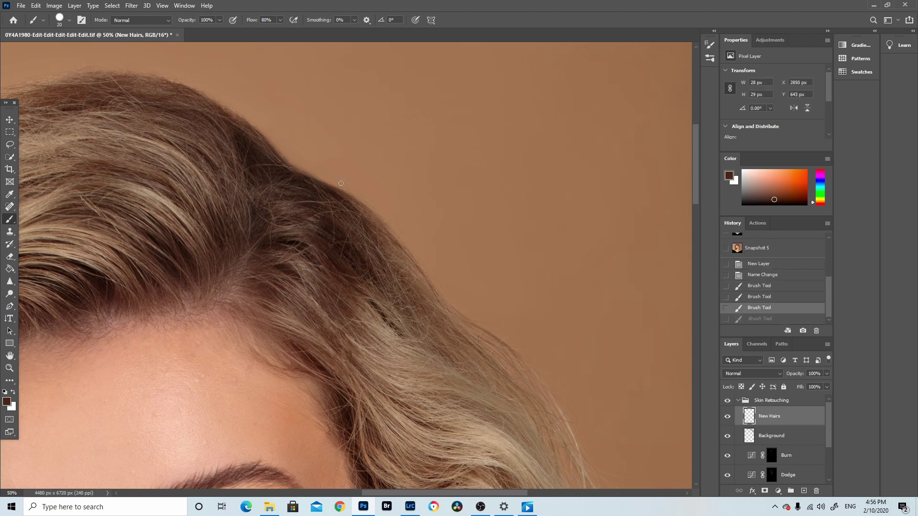
# Step: Set the brush to use Shape Dynamics without Transfer, and open the Shape Dynamics options
pyautogui.click(709, 44)
pyautogui.click(540, 82)
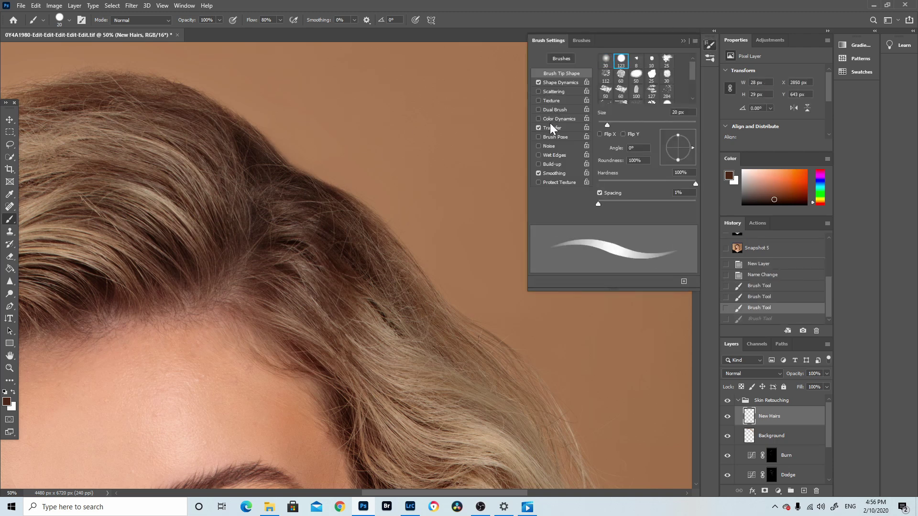
pyautogui.click(538, 127)
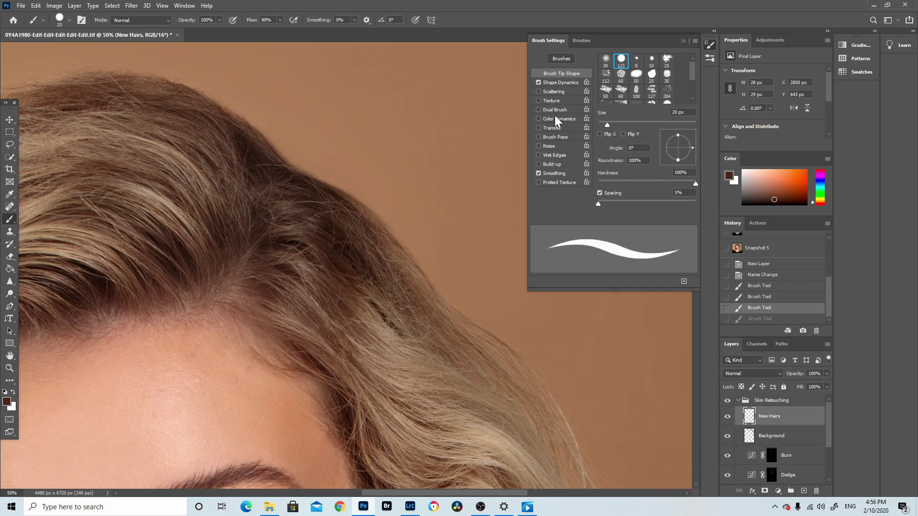
pyautogui.click(561, 84)
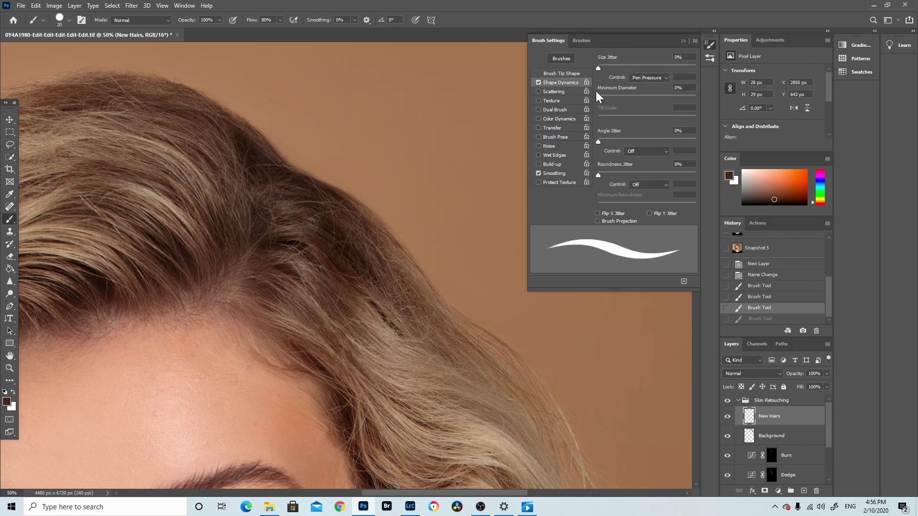
# Step: Shrink the brush to 6 px and draw fine dark strands along the hair outline right of the crown
pyautogui.click(710, 44)
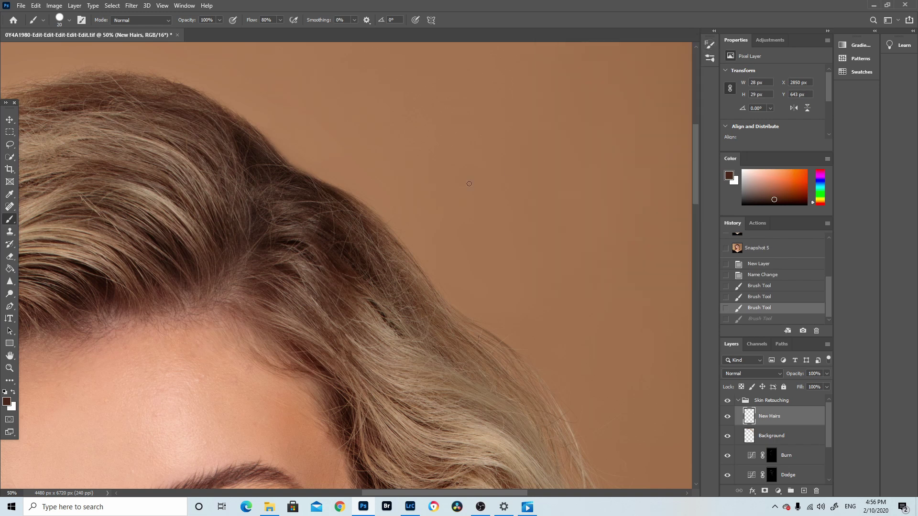
pyautogui.moveTo(382, 214); pyautogui.dragTo(344, 195)
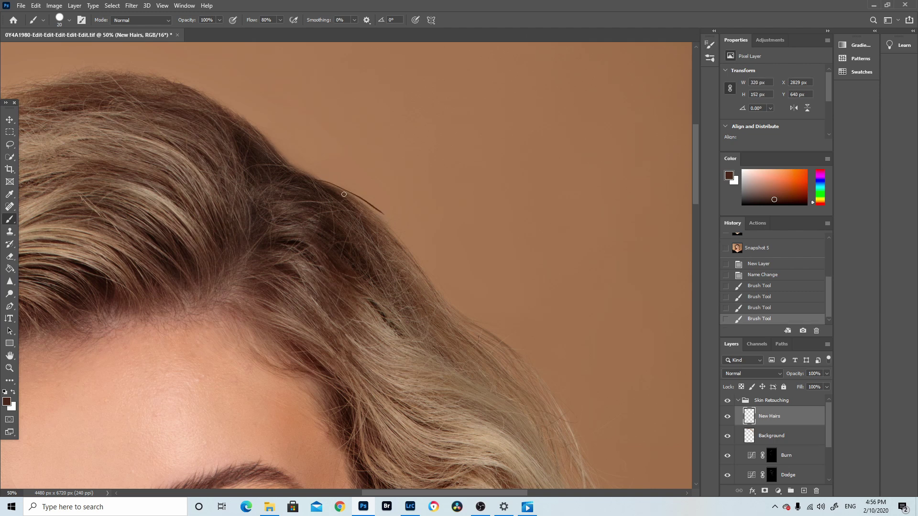
pyautogui.hotkey('ctrl', 'z')
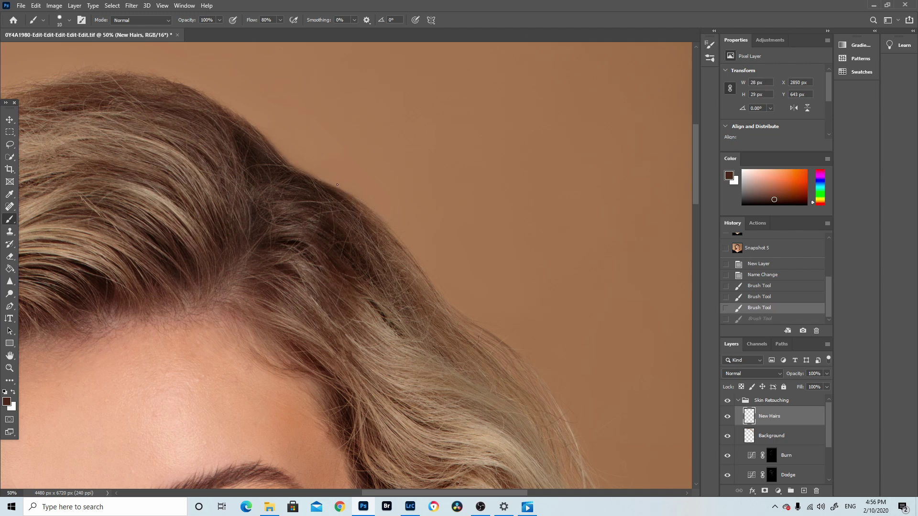
pyautogui.moveTo(298, 174); pyautogui.dragTo(365, 205)
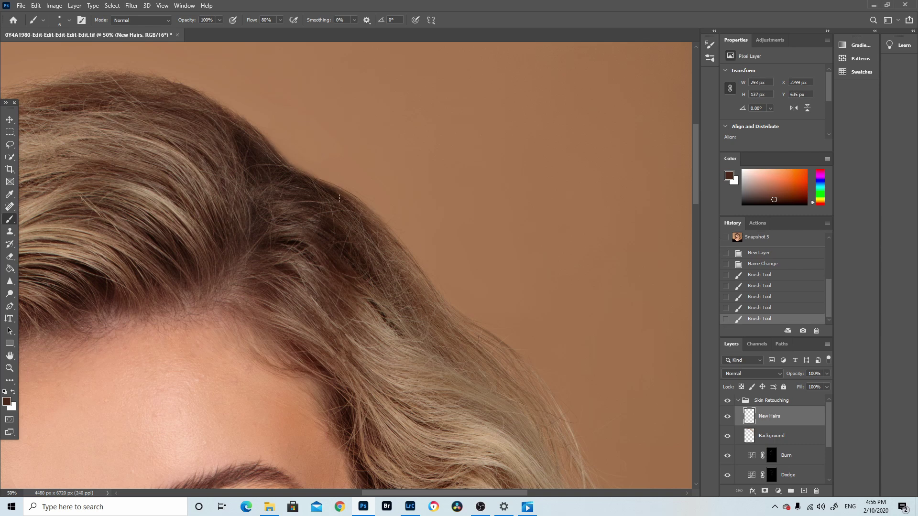
pyautogui.moveTo(314, 182); pyautogui.dragTo(388, 220)
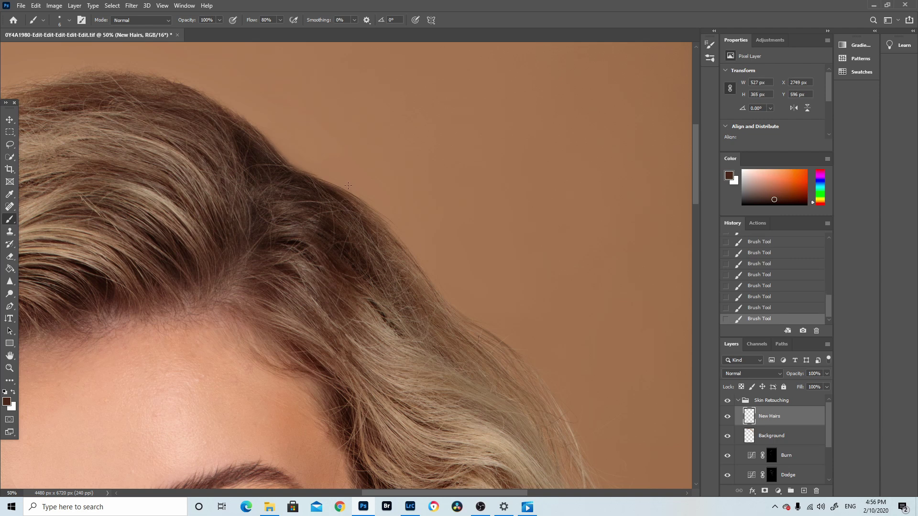
# Step: Enable Transfer for the brush and continue drawing fine strands along the hair outline over the crown
pyautogui.click(711, 45)
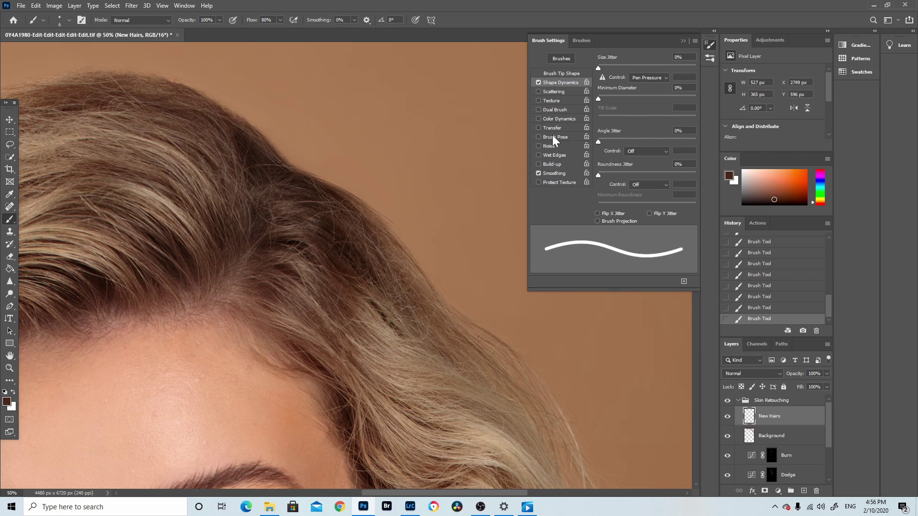
pyautogui.click(538, 127)
pyautogui.click(710, 46)
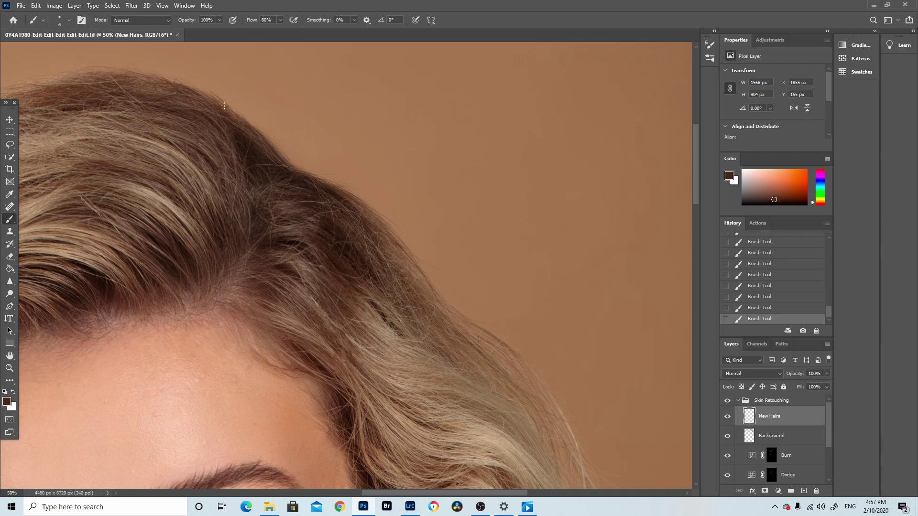
pyautogui.hscroll(-3, 271, 174)
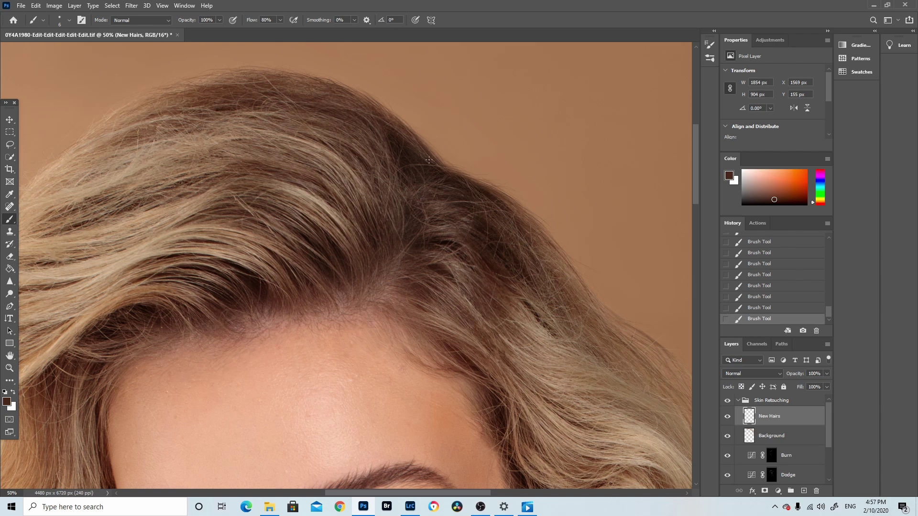
# Step: Compare the whole portrait with the New Hairs layer hidden and shown
pyautogui.hotkey('ctrl', '-')
pyautogui.hotkey('ctrl', '-')
pyautogui.hotkey('ctrl', '-')
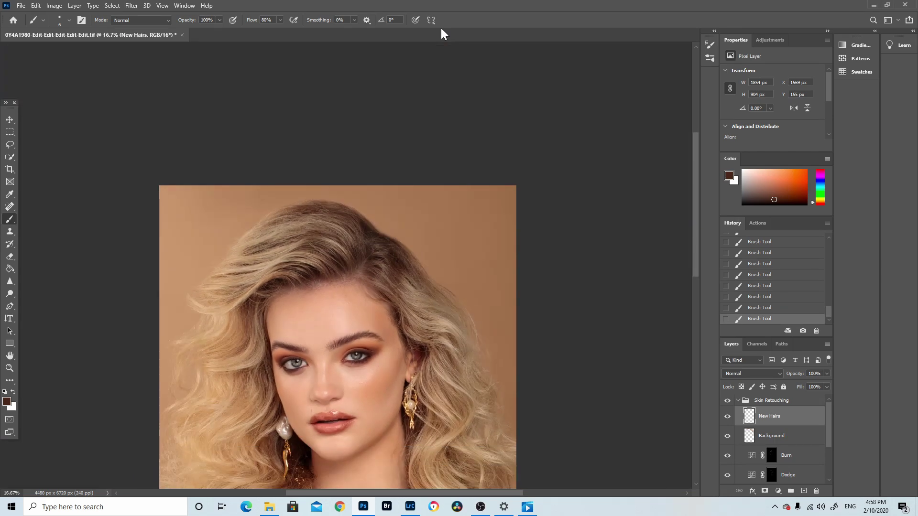
pyautogui.hotkey('ctrl', '-')
pyautogui.click(727, 416)
pyautogui.click(727, 416)
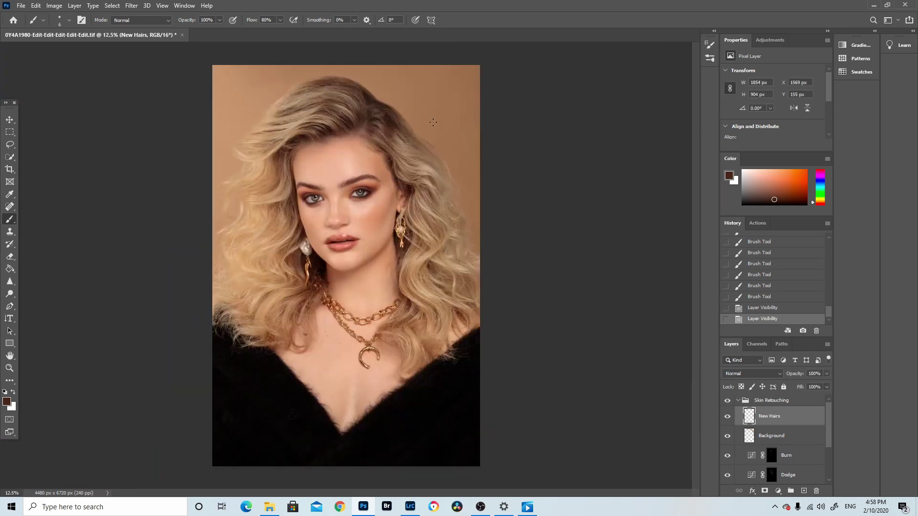
# Step: Draw more dark strands along the hair outline at the dip beside the parting
pyautogui.press('z')
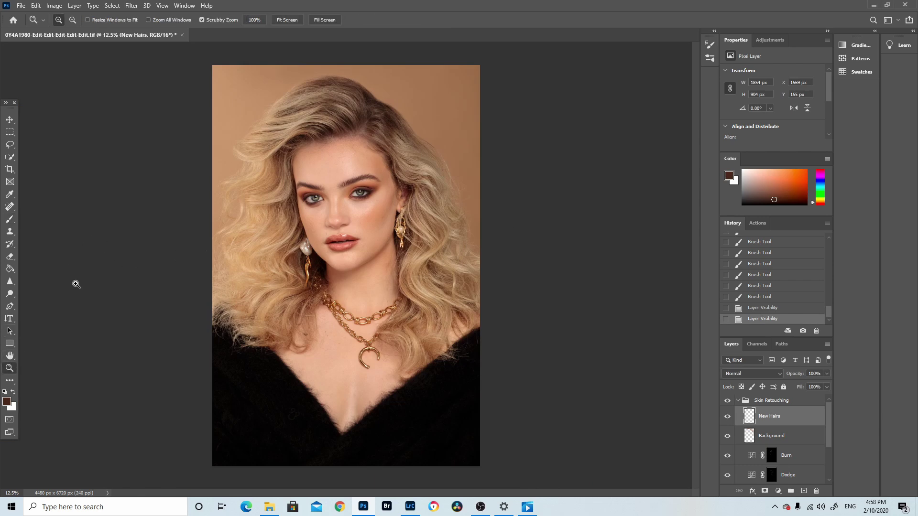
pyautogui.click(387, 65)
pyautogui.click(352, 133)
pyautogui.press('b')
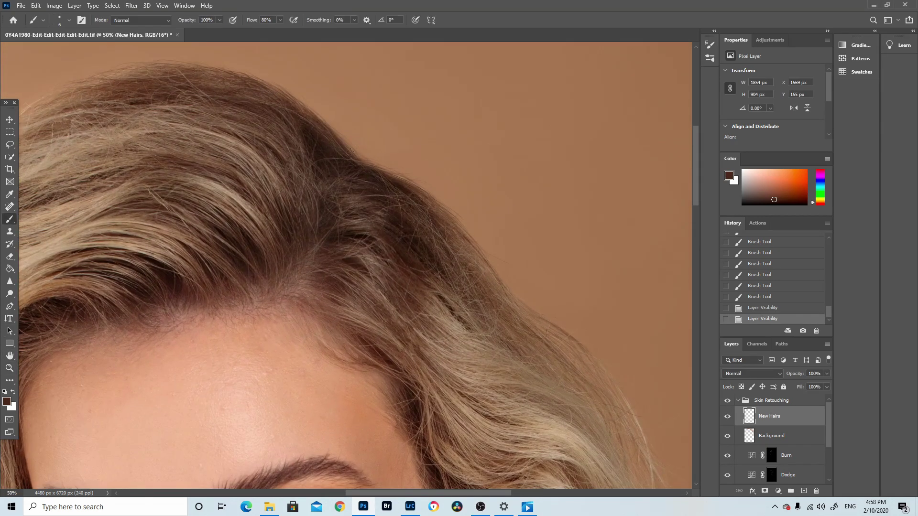
pyautogui.moveTo(352, 161); pyautogui.dragTo(328, 136)
pyautogui.moveTo(326, 134); pyautogui.dragTo(315, 118)
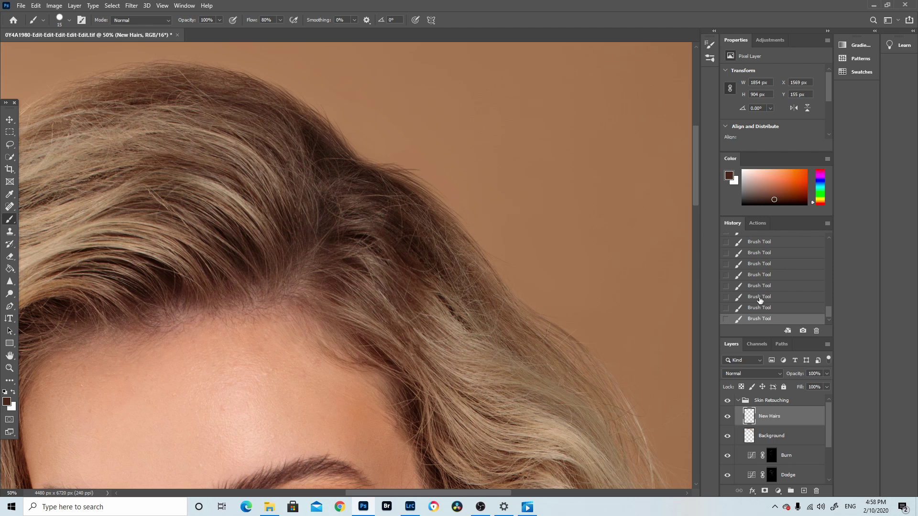
# Step: Erase the drawn strand that sticks out beyond the outline right of the parting, using a soft 100 px Eraser
pyautogui.press('e')
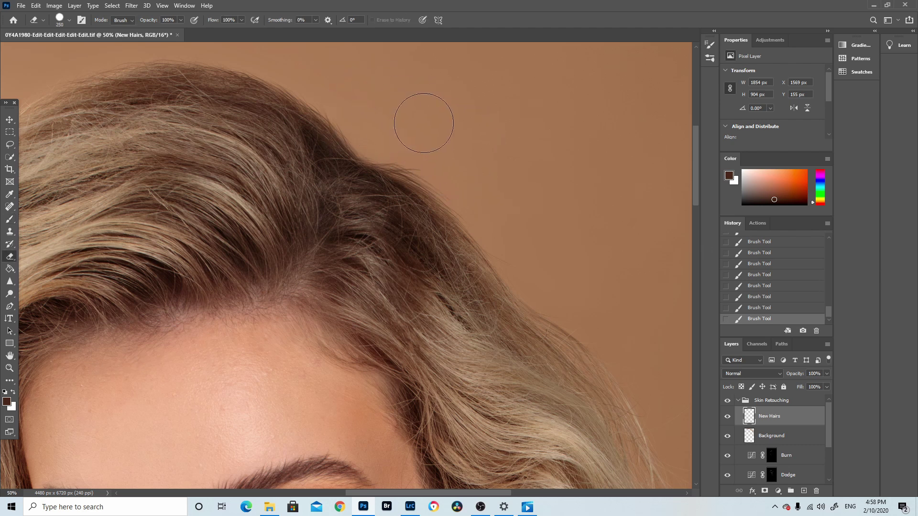
pyautogui.press('[')
pyautogui.click(70, 20)
pyautogui.moveTo(114, 73); pyautogui.dragTo(44, 72)
pyautogui.press('Return')
pyautogui.moveTo(414, 159)
pyautogui.mouseDown()
pyautogui.moveTo(432, 160)
pyautogui.moveTo(477, 199)
pyautogui.mouseUp()
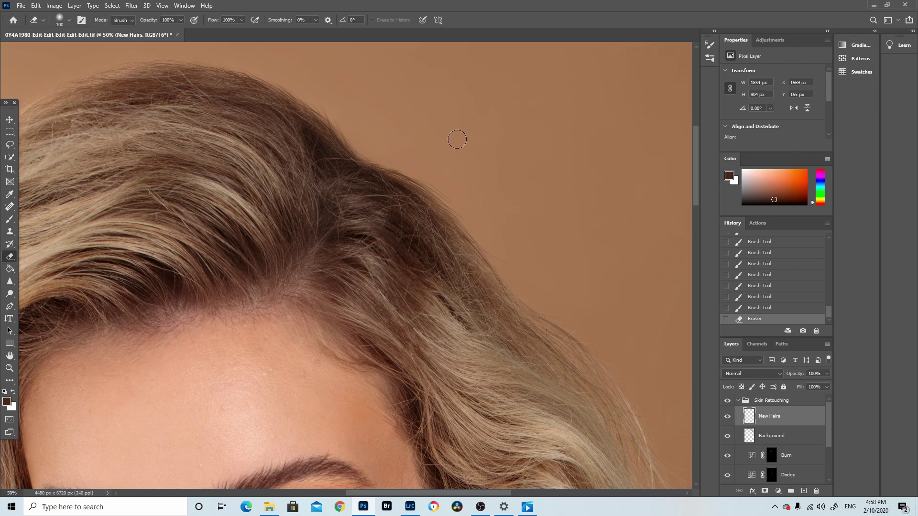
# Step: On the Stray Hairs layer, heal crossing hairs in the front waves and at the crown with the 40 px Spot Healing Brush
pyautogui.scroll(-4, 457, 139)
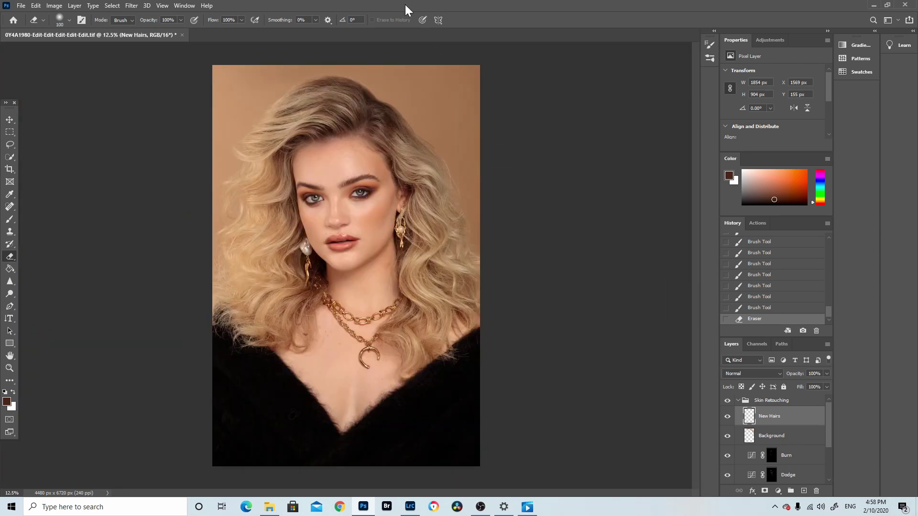
pyautogui.press('z')
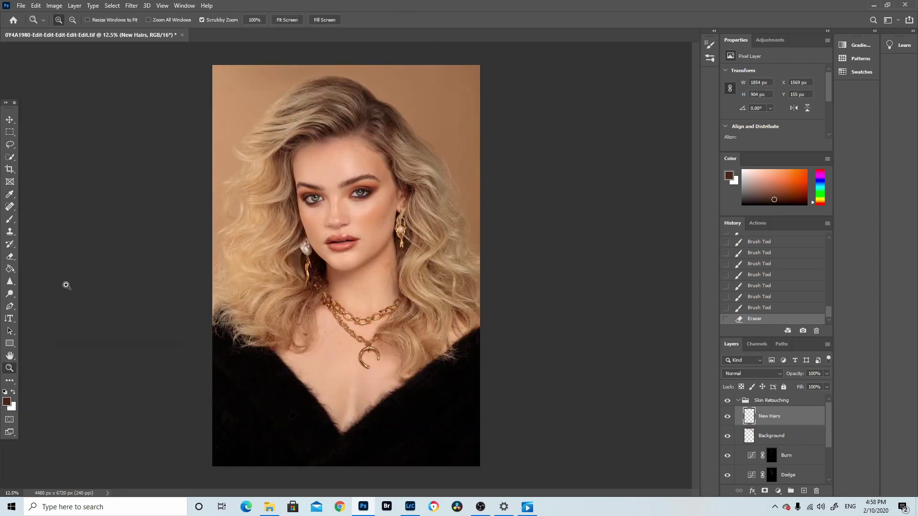
pyautogui.click(350, 63)
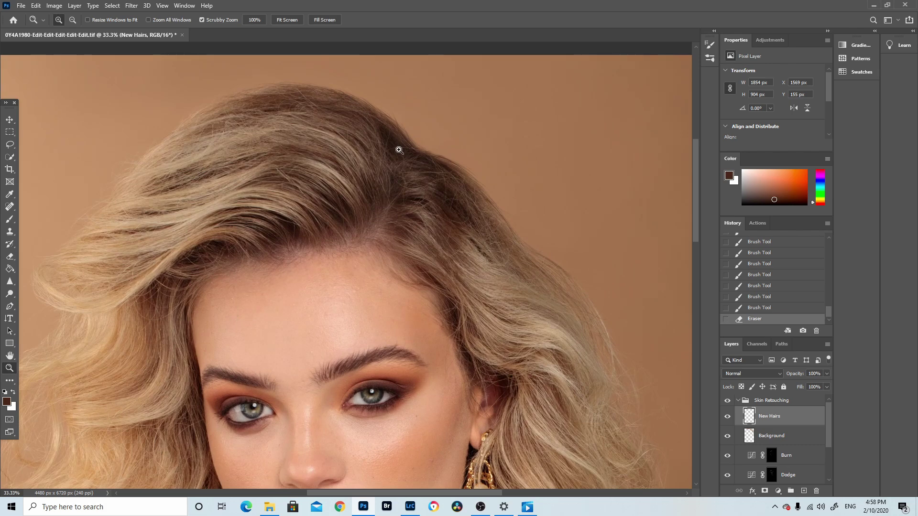
pyautogui.click(397, 150)
pyautogui.scroll(-3, 832, 438)
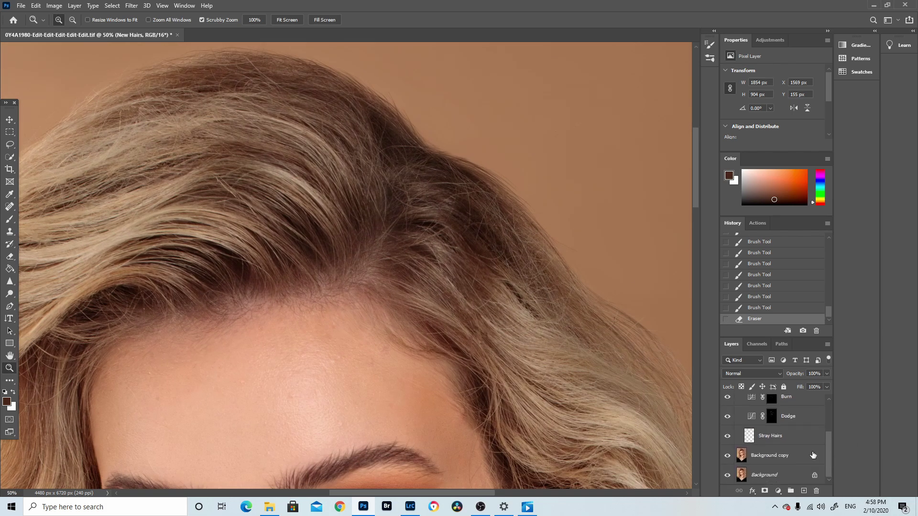
pyautogui.click(789, 436)
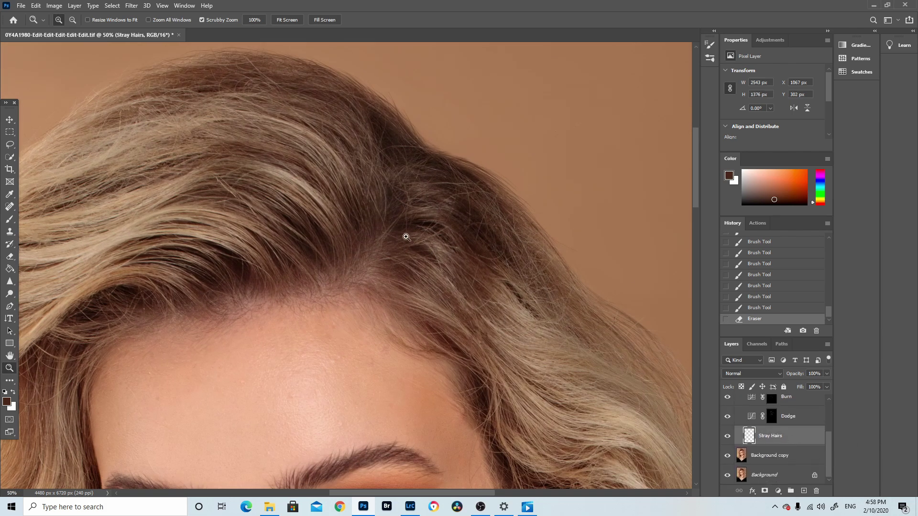
pyautogui.press('j')
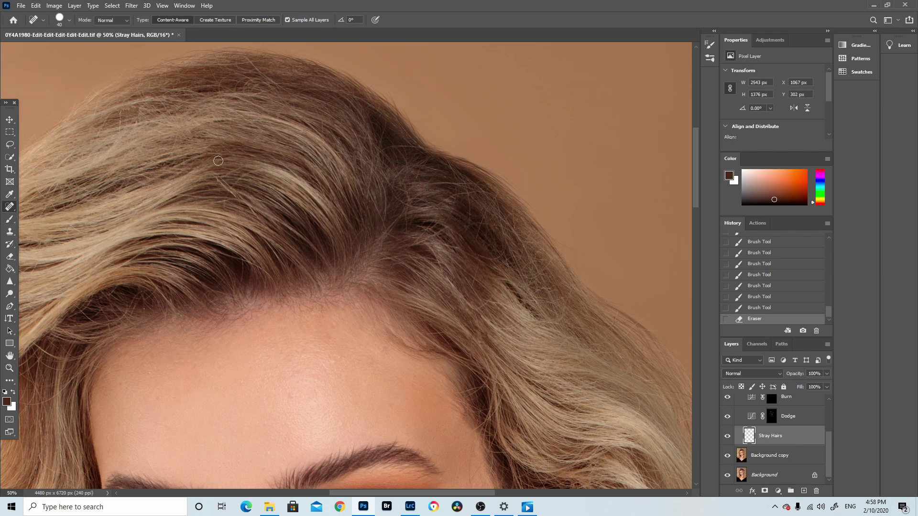
pyautogui.moveTo(218, 180); pyautogui.dragTo(244, 205)
pyautogui.moveTo(217, 175)
pyautogui.mouseDown()
pyautogui.moveTo(262, 220)
pyautogui.moveTo(238, 198)
pyautogui.moveTo(242, 191)
pyautogui.moveTo(177, 193)
pyautogui.moveTo(209, 199)
pyautogui.mouseUp()
pyautogui.moveTo(246, 55)
pyautogui.mouseDown()
pyautogui.moveTo(270, 81)
pyautogui.moveTo(286, 76)
pyautogui.mouseUp()
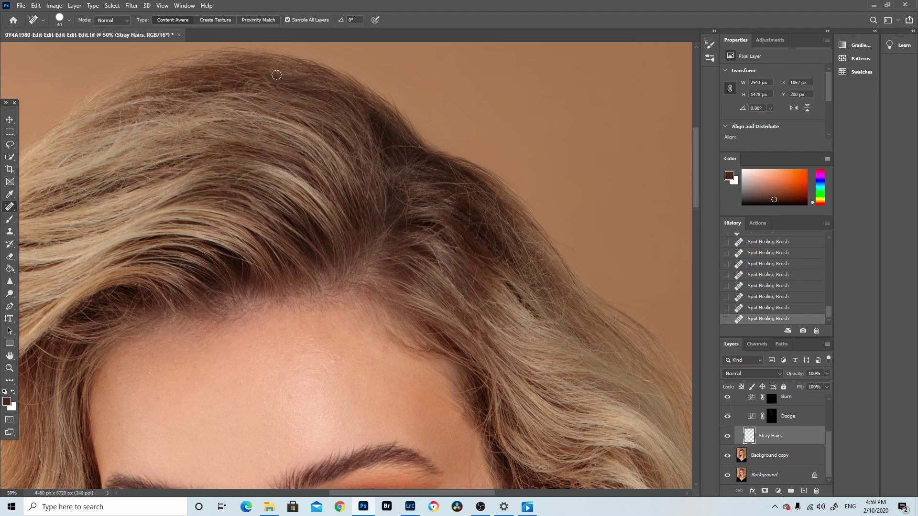
# Step: Heal the remaining stray hairs across the swept-back waves and around the parting
pyautogui.moveTo(120, 137)
pyautogui.mouseDown()
pyautogui.moveTo(120, 112)
pyautogui.moveTo(99, 132)
pyautogui.moveTo(110, 113)
pyautogui.mouseUp()
pyautogui.moveTo(54, 167); pyautogui.dragTo(82, 143)
pyautogui.moveTo(226, 206); pyautogui.dragTo(258, 166)
pyautogui.moveTo(213, 203)
pyautogui.mouseDown()
pyautogui.moveTo(237, 199)
pyautogui.moveTo(253, 164)
pyautogui.moveTo(240, 193)
pyautogui.mouseUp()
pyautogui.moveTo(369, 201)
pyautogui.mouseDown()
pyautogui.moveTo(372, 168)
pyautogui.moveTo(368, 192)
pyautogui.moveTo(385, 225)
pyautogui.mouseUp()
pyautogui.moveTo(365, 184); pyautogui.dragTo(364, 139)
pyautogui.moveTo(377, 243)
pyautogui.mouseDown()
pyautogui.moveTo(404, 203)
pyautogui.moveTo(430, 204)
pyautogui.moveTo(406, 218)
pyautogui.moveTo(406, 186)
pyautogui.mouseUp()
pyautogui.moveTo(421, 243)
pyautogui.mouseDown()
pyautogui.moveTo(443, 272)
pyautogui.moveTo(420, 236)
pyautogui.moveTo(431, 223)
pyautogui.moveTo(424, 240)
pyautogui.moveTo(449, 225)
pyautogui.mouseUp()
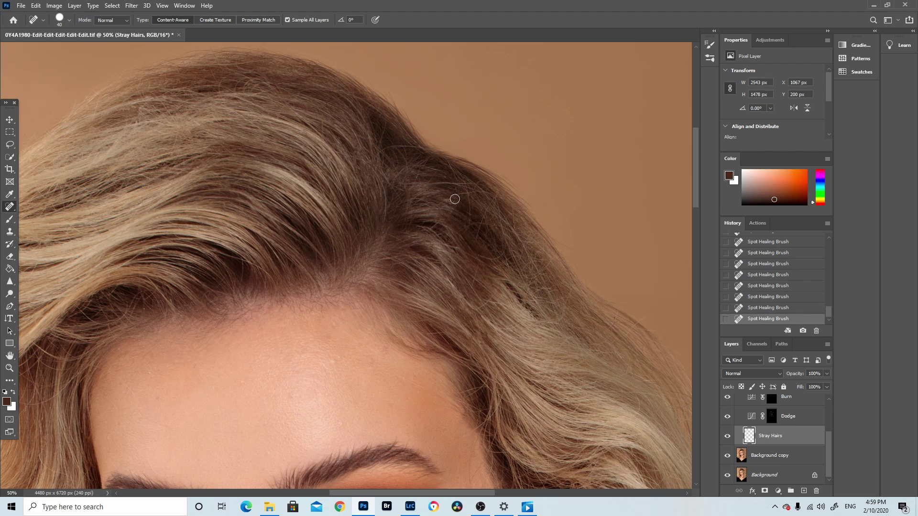
# Step: Heal the crossing hairs in the dark section of hair right of the parting
pyautogui.moveTo(472, 288)
pyautogui.mouseDown()
pyautogui.moveTo(488, 207)
pyautogui.moveTo(471, 195)
pyautogui.mouseUp()
pyautogui.moveTo(402, 202); pyautogui.dragTo(380, 167)
pyautogui.moveTo(479, 255); pyautogui.dragTo(502, 251)
pyautogui.moveTo(498, 203); pyautogui.dragTo(505, 237)
pyautogui.moveTo(477, 314)
pyautogui.mouseDown()
pyautogui.moveTo(497, 290)
pyautogui.moveTo(502, 304)
pyautogui.mouseUp()
pyautogui.moveTo(429, 183); pyautogui.dragTo(474, 189)
pyautogui.moveTo(378, 147); pyautogui.dragTo(421, 145)
pyautogui.moveTo(430, 245); pyautogui.dragTo(460, 246)
# Step: Take a new history snapshot of the retouched portrait and compare it with Snapshot 2 on the whole image
pyautogui.hotkey('ctrl', '0')
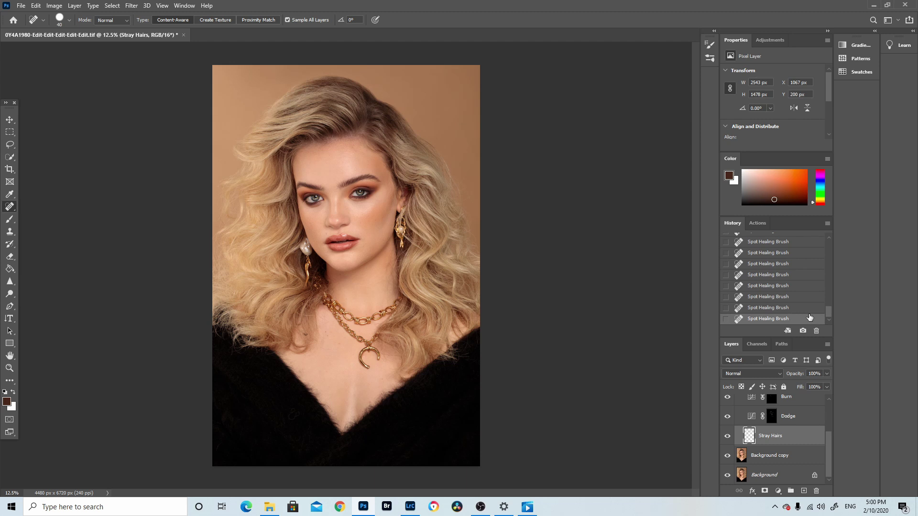
pyautogui.moveTo(827, 314); pyautogui.dragTo(767, 222)
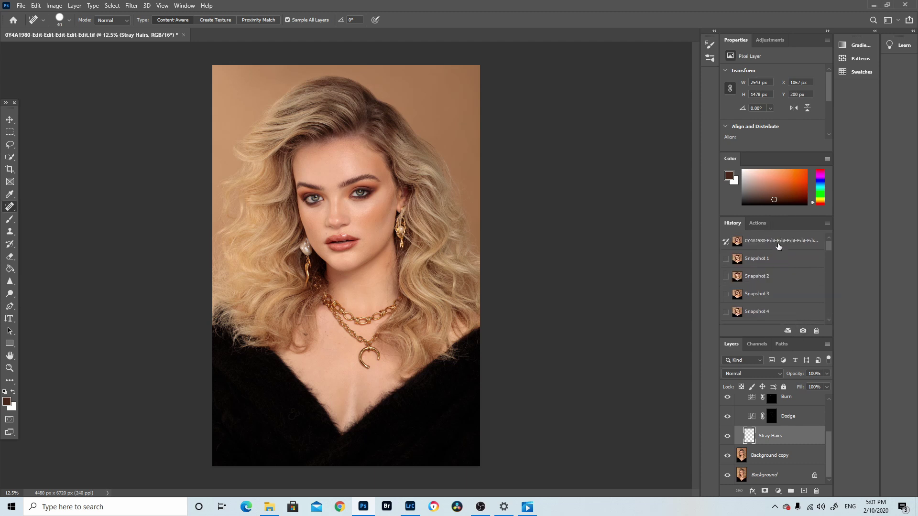
pyautogui.click(774, 278)
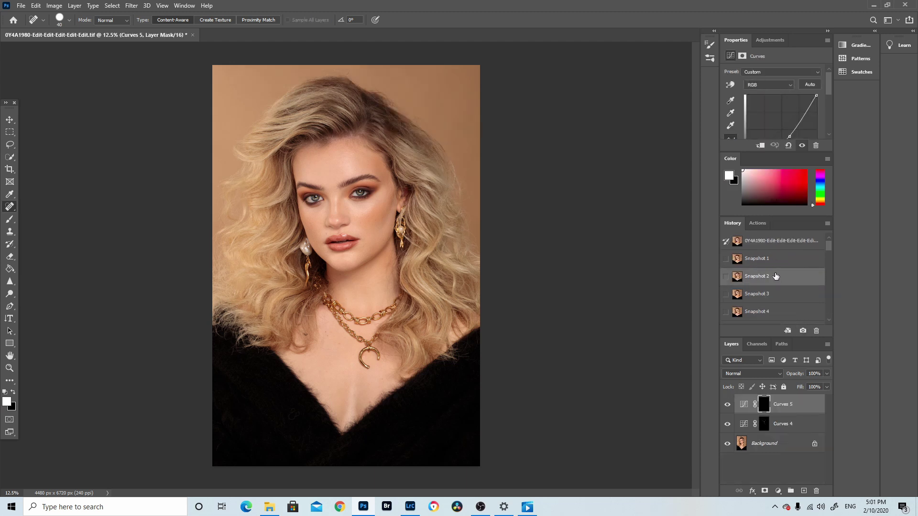
pyautogui.scroll(-5, 830, 260)
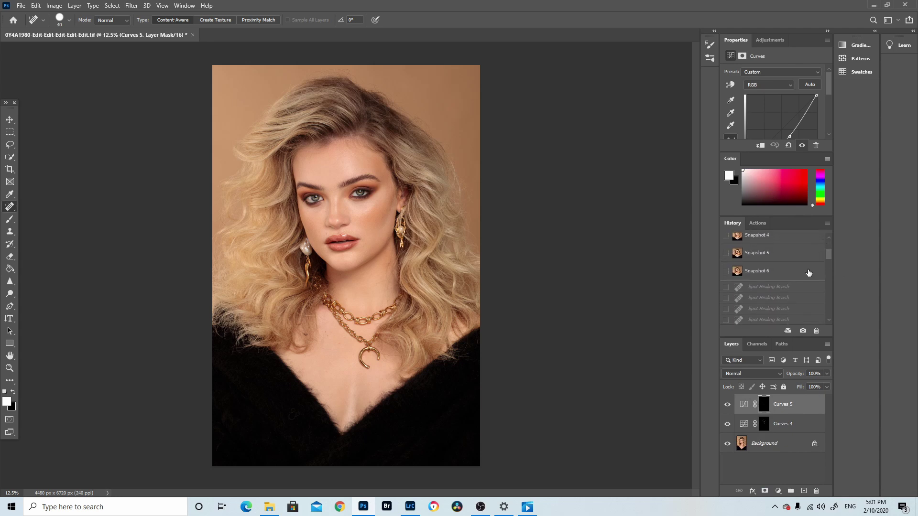
pyautogui.click(815, 271)
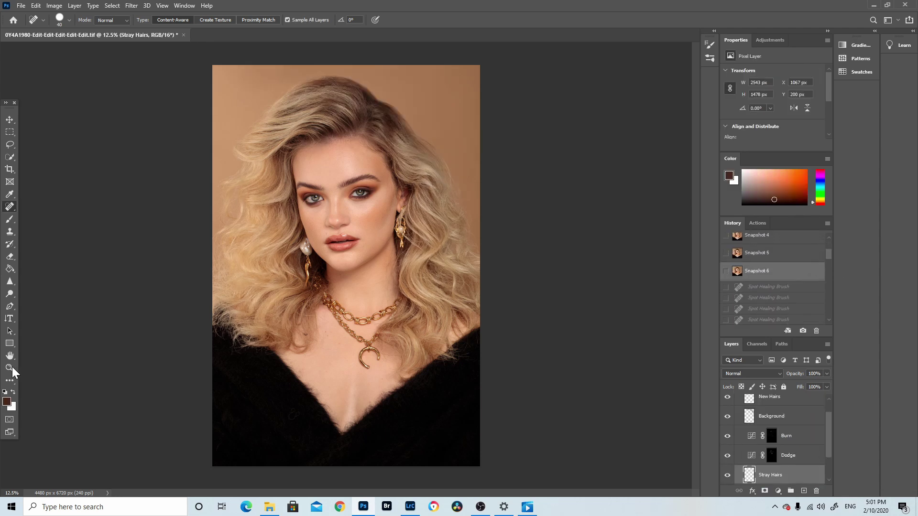
# Step: Compare Snapshot 2 with Snapshot 6 close up on the hair, and view the whole portrait
pyautogui.click(9, 368)
pyautogui.click(382, 73)
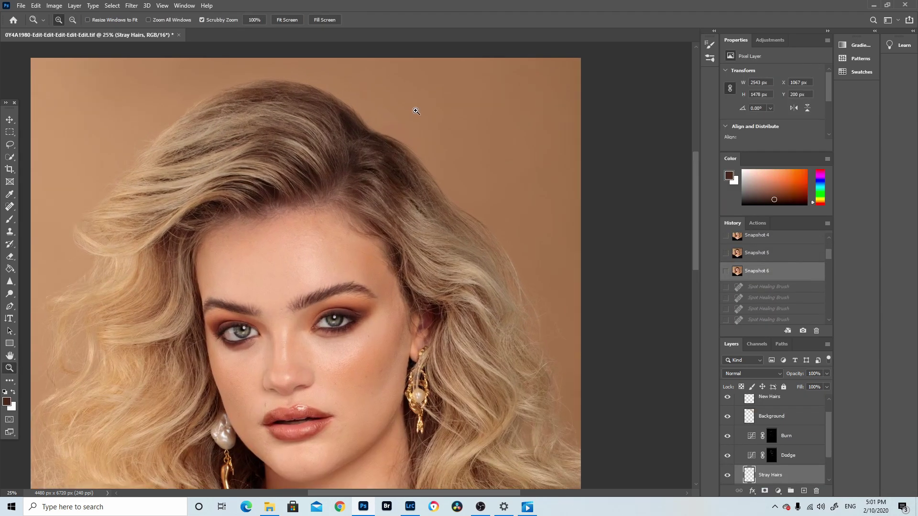
pyautogui.click(416, 111)
pyautogui.scroll(3, 797, 279)
pyautogui.click(797, 277)
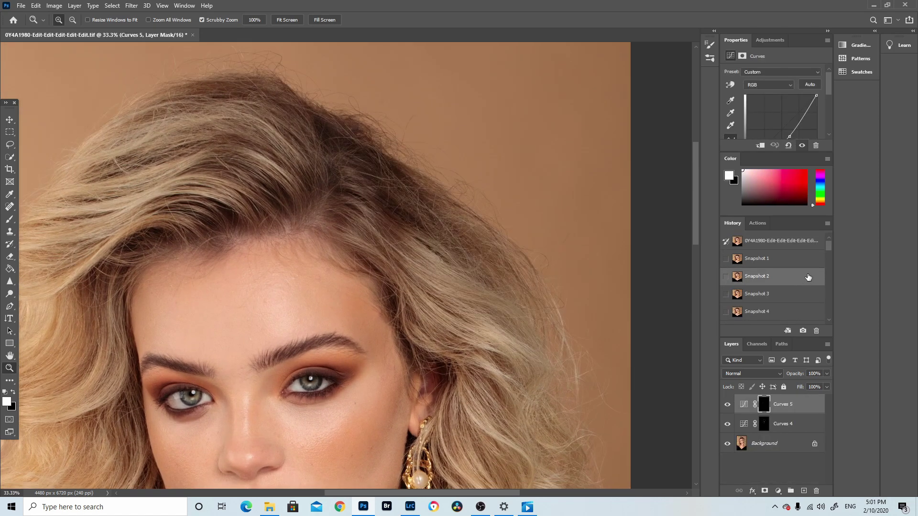
pyautogui.scroll(-3, 811, 276)
pyautogui.click(812, 282)
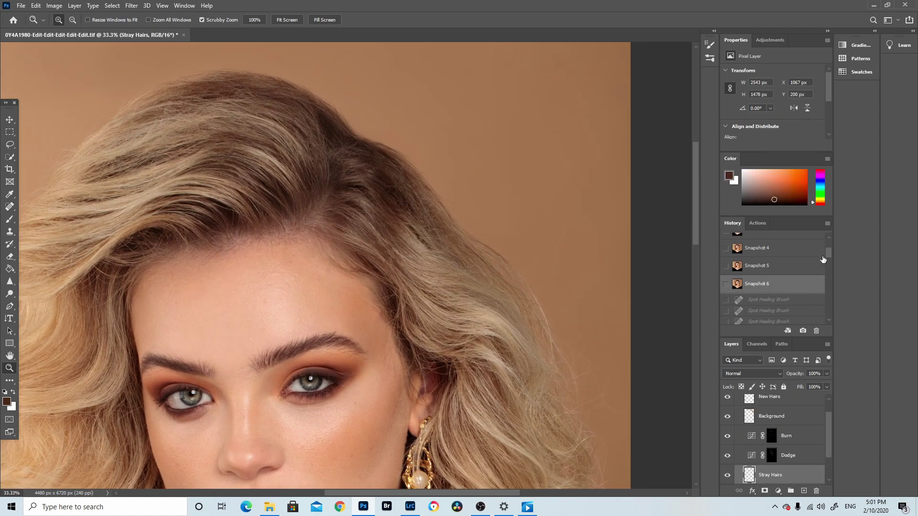
pyautogui.hotkey('ctrl', '-')
pyautogui.hotkey('ctrl', '-')
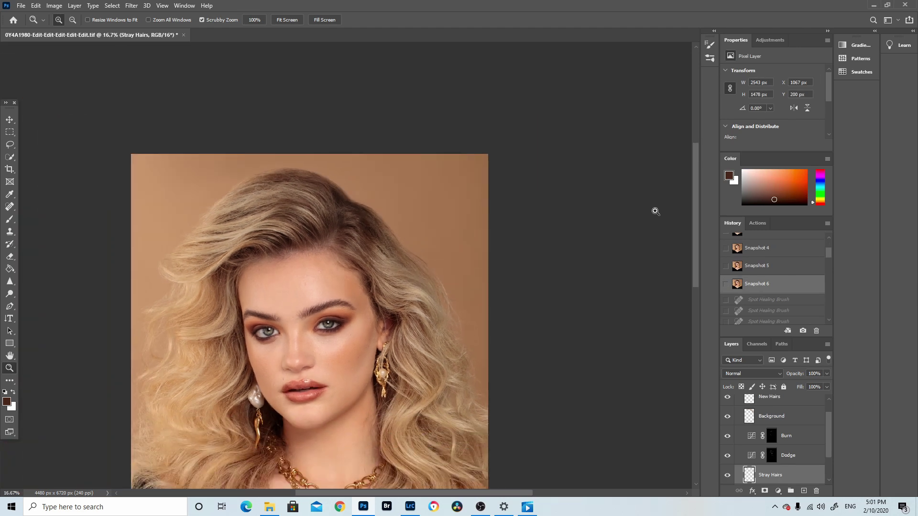
pyautogui.scroll(-3, 697, 185)
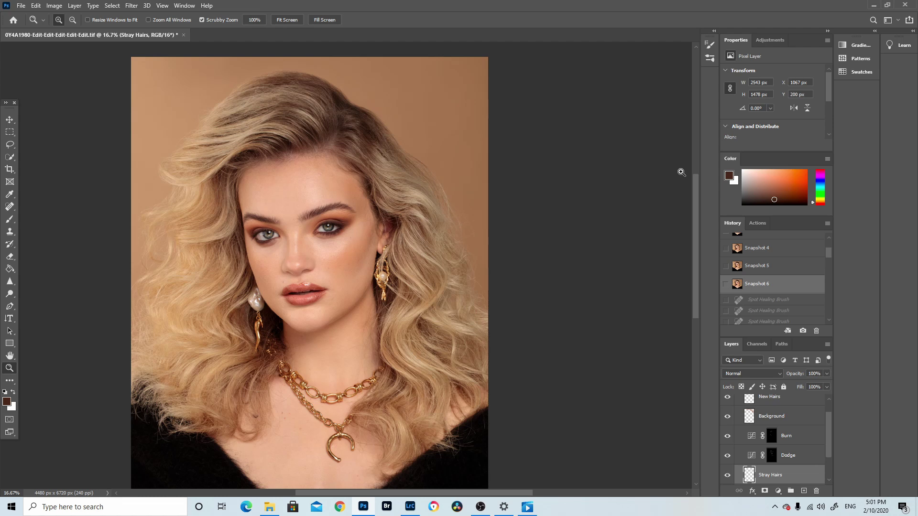
pyautogui.keyDown('alt'); pyautogui.click(681, 172); pyautogui.keyUp('alt')
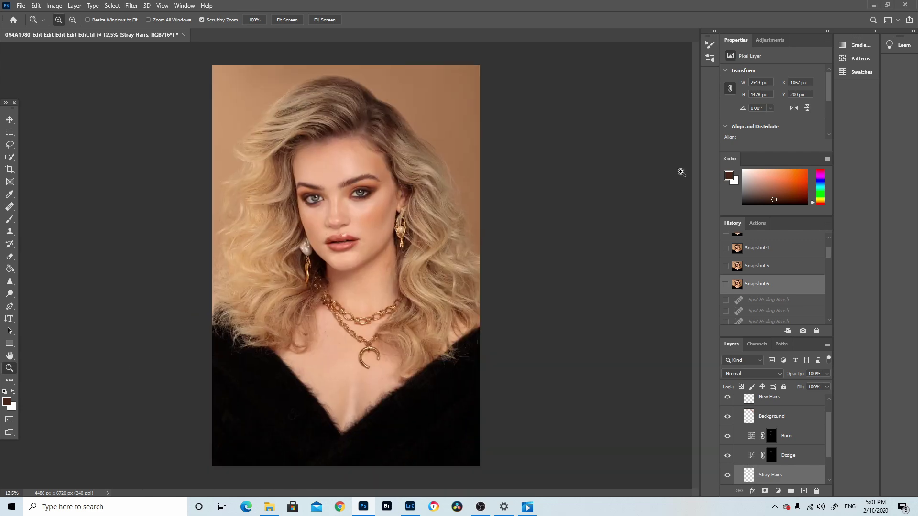